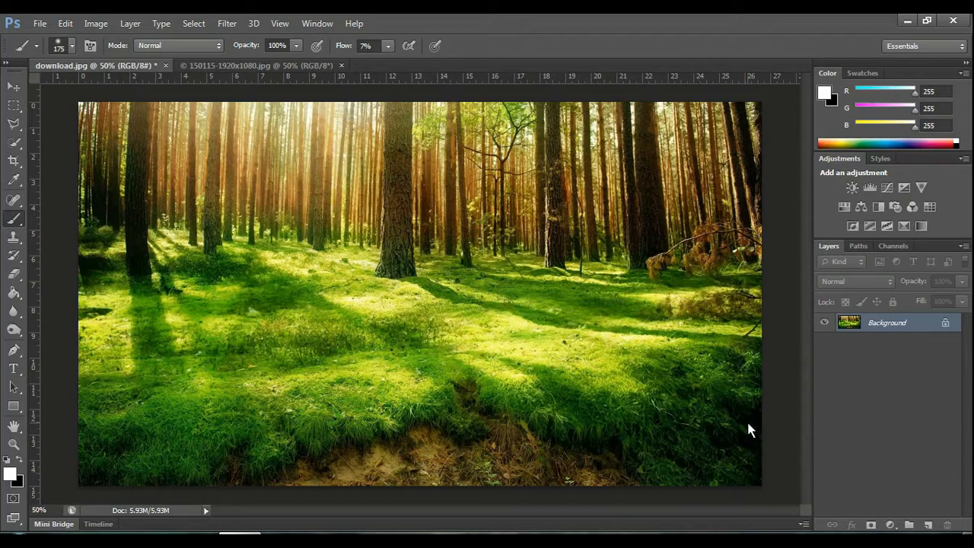
Duplicate the Background layer of the forest image.
key(ctrl+j)
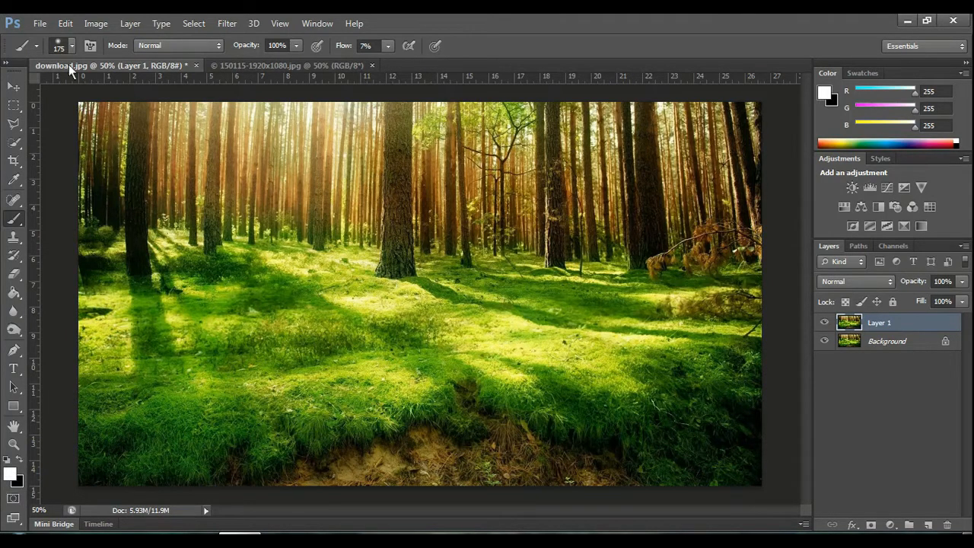
click(73, 44)
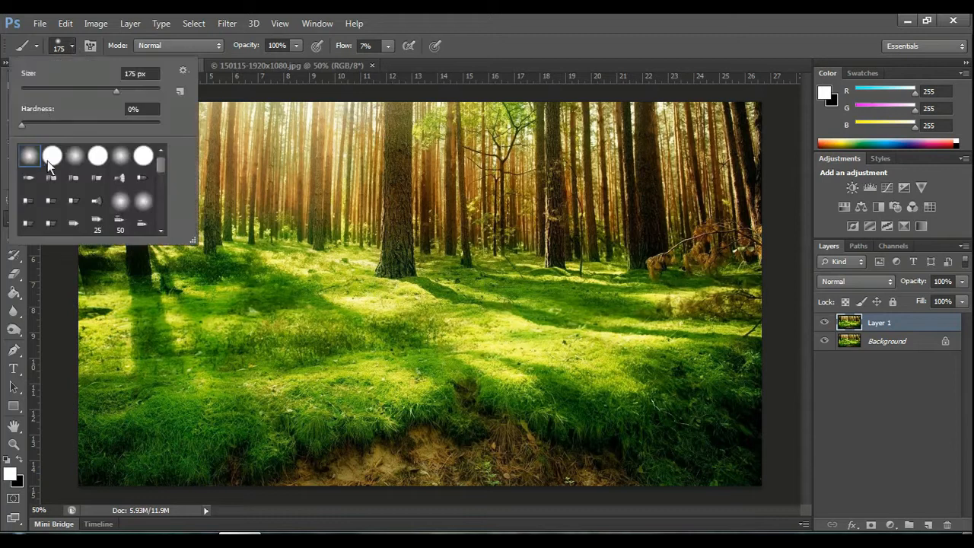
click(51, 349)
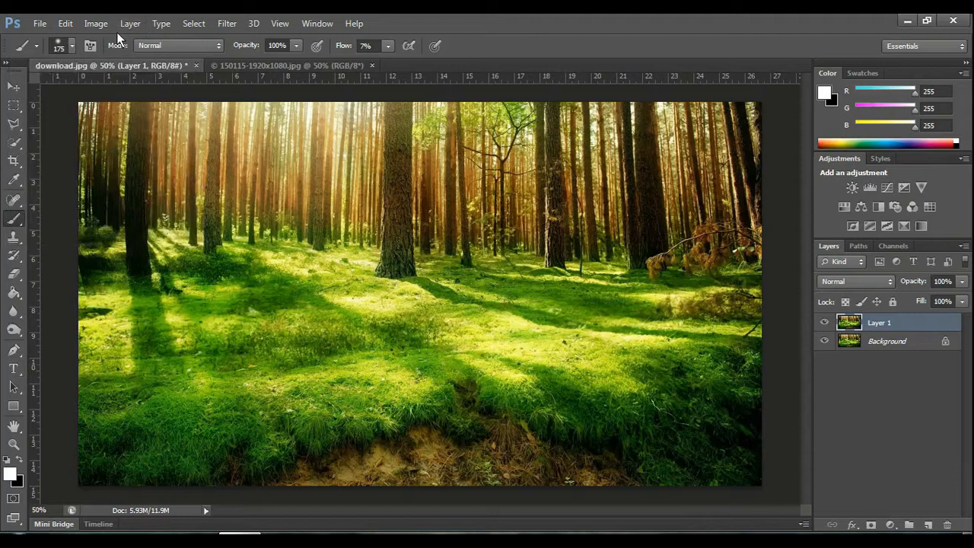
Add a gradient fill layer above the duplicated forest layer with its opacity set to 88%.
click(124, 27)
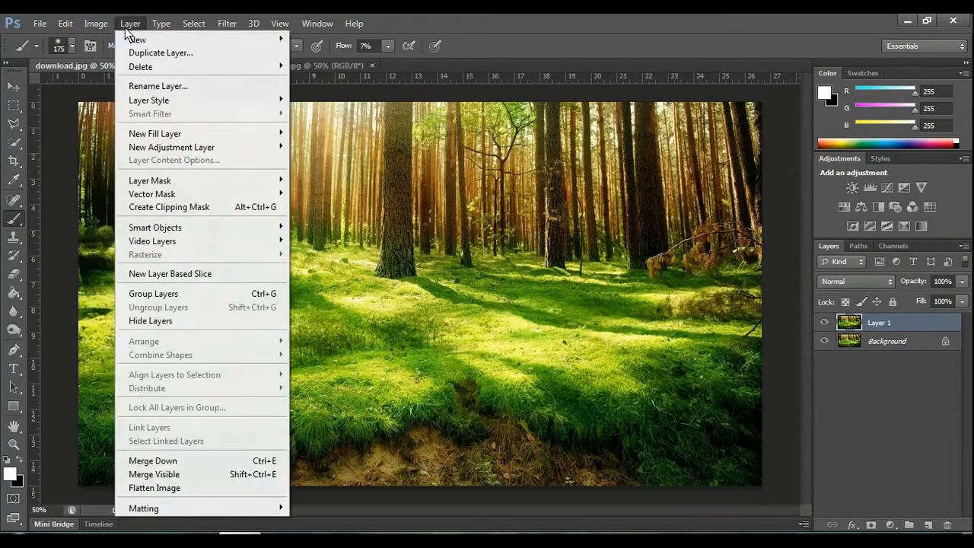
key(Escape)
click(121, 24)
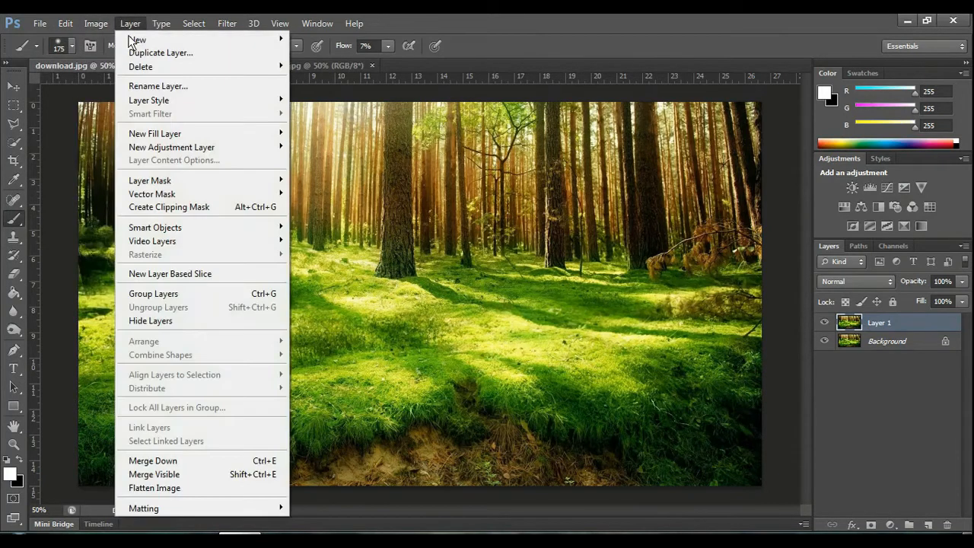
mouse_move(147, 133)
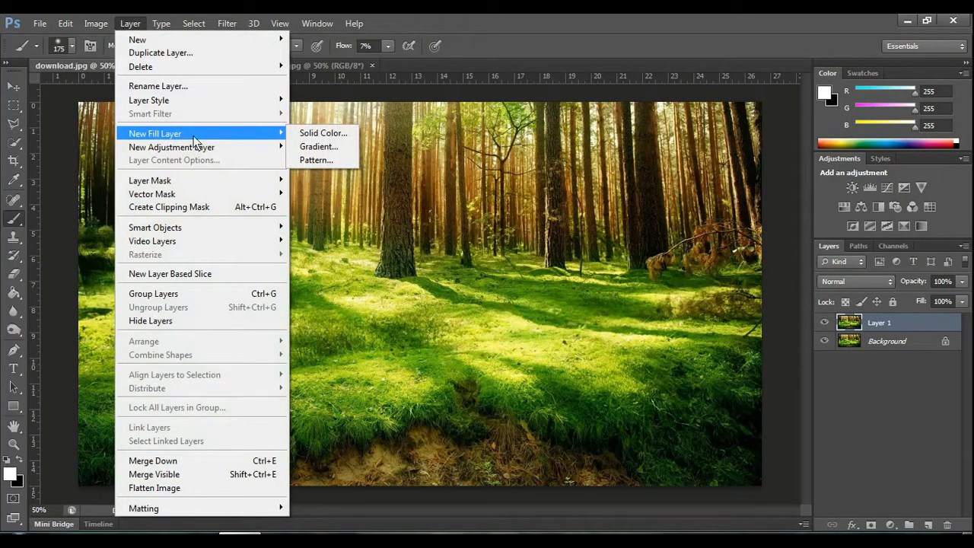
mouse_move(172, 146)
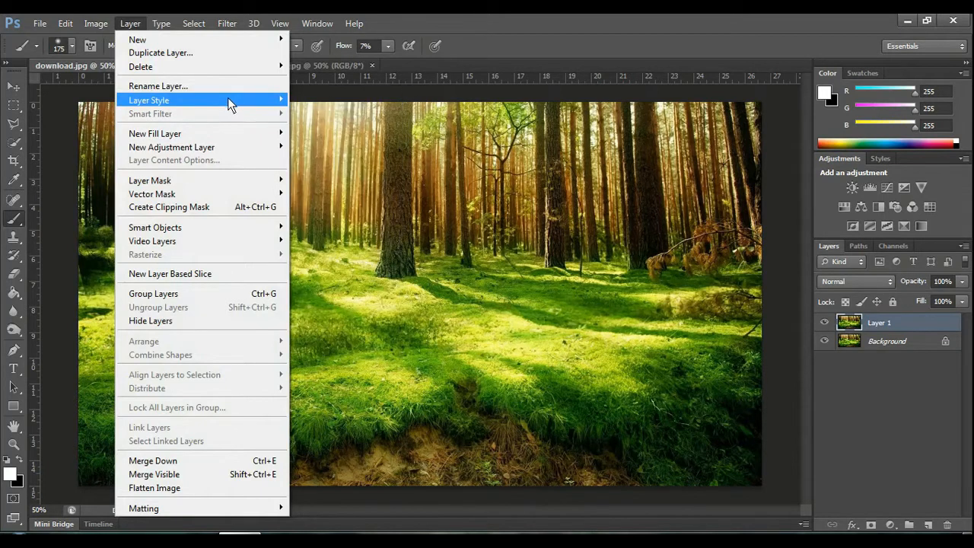
mouse_move(217, 131)
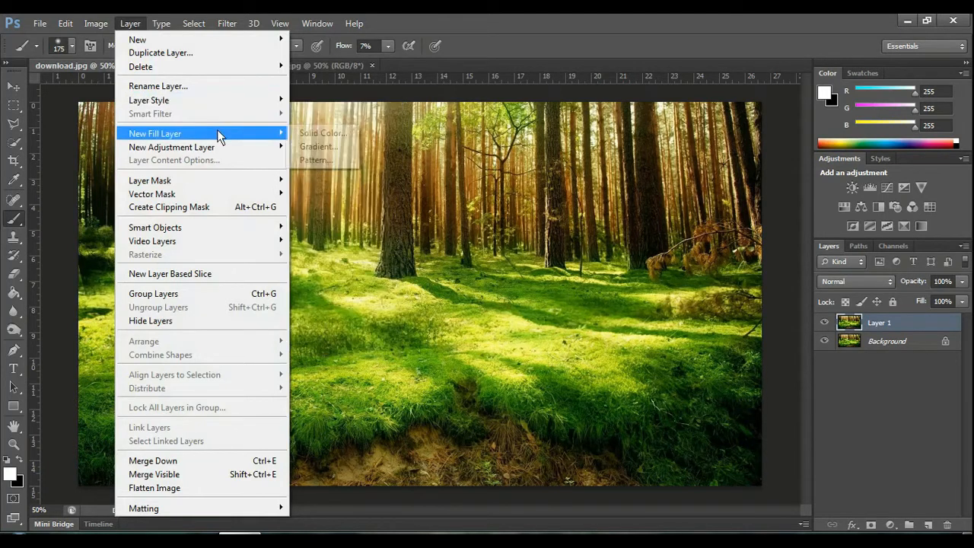
click(313, 147)
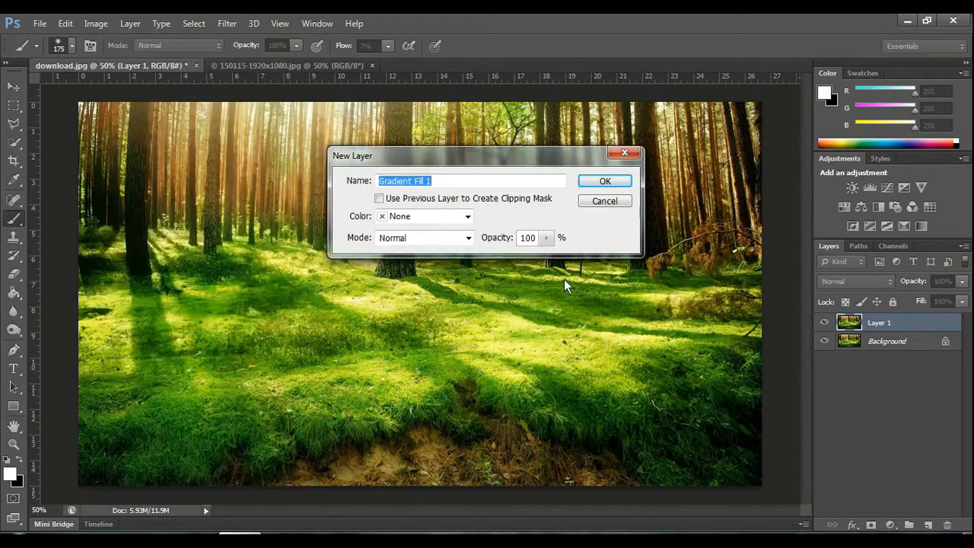
click(548, 239)
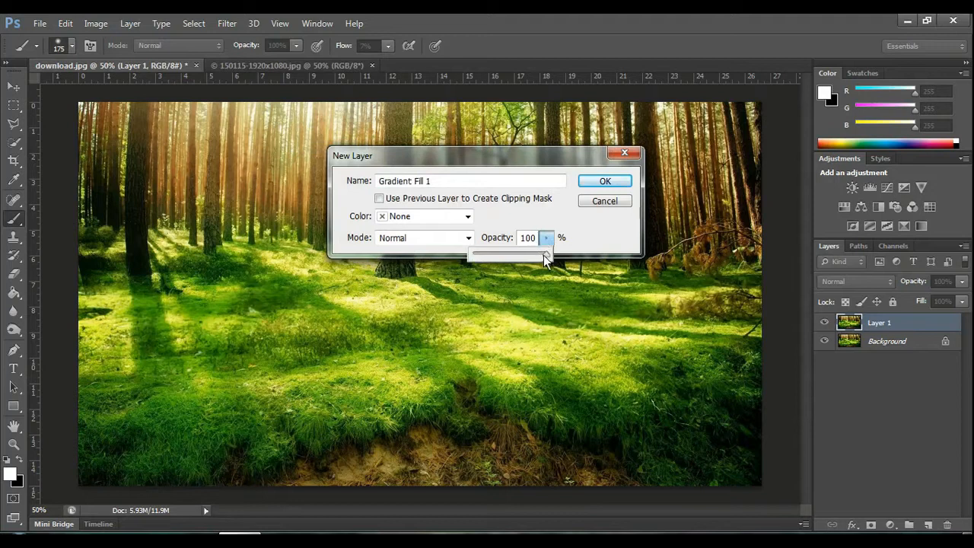
click(534, 238)
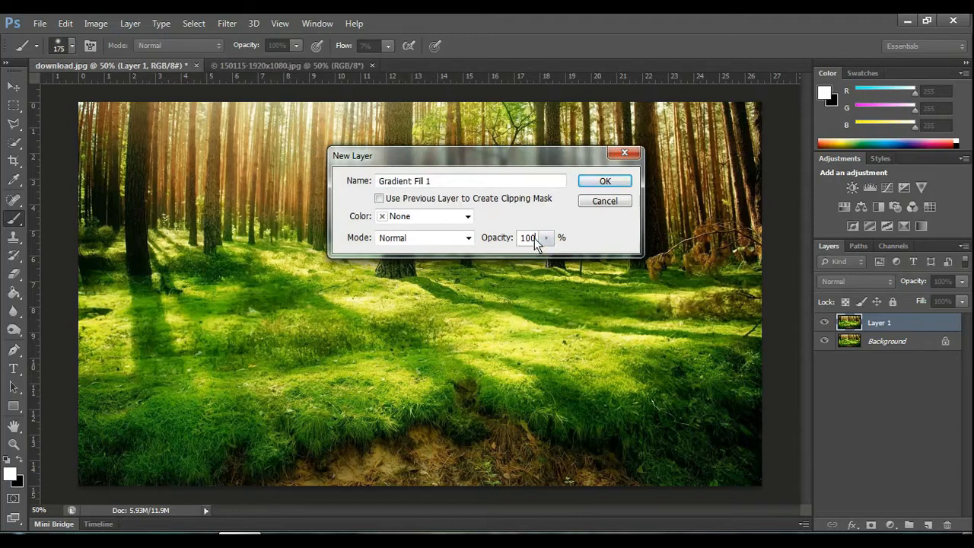
key(BackSpace)
key(BackSpace)
key(BackSpace)
text(88)
click(607, 183)
Try reversing the linear gradient's colors, and switch the reversal off again.
drag(640, 238, 535, 167)
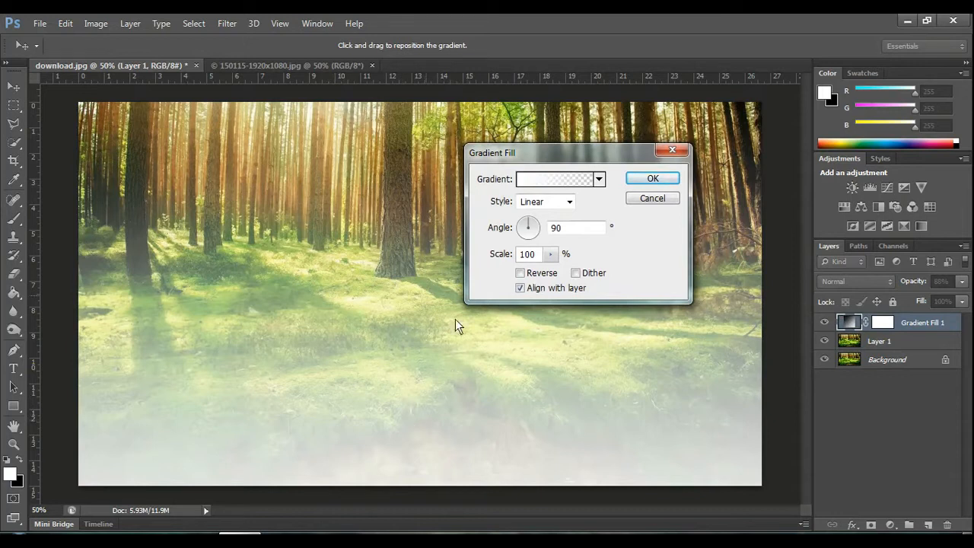
click(520, 274)
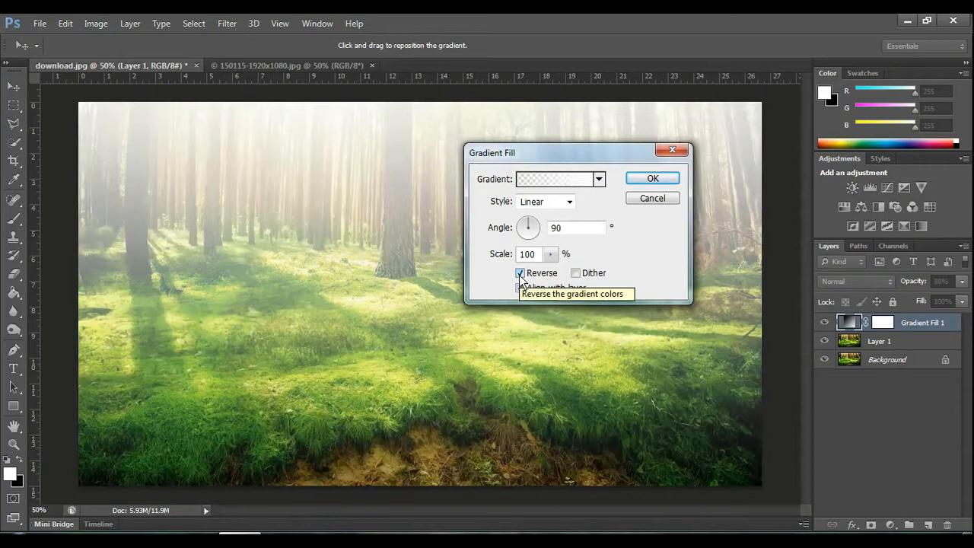
click(520, 274)
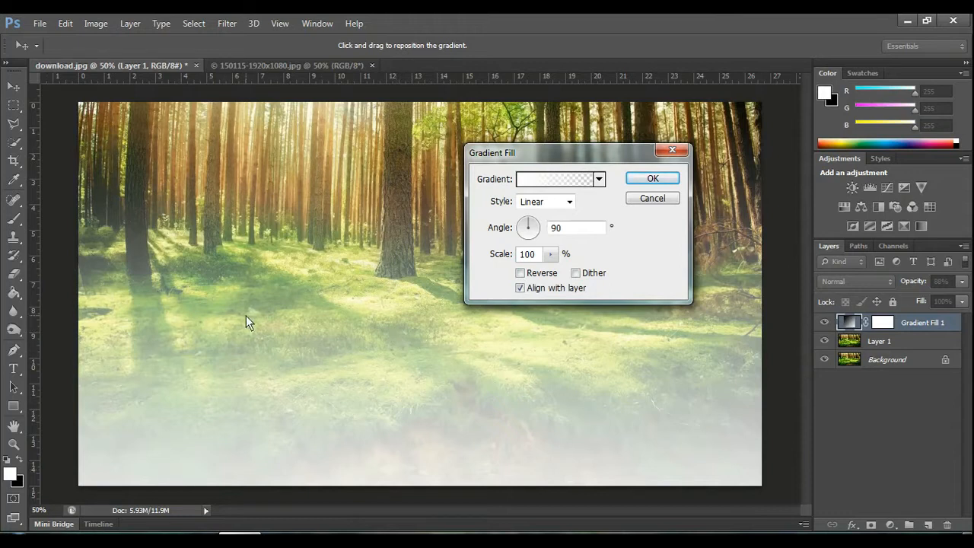
Set the gradient fill's style to Reflected and preview it with the colors reversed.
click(564, 201)
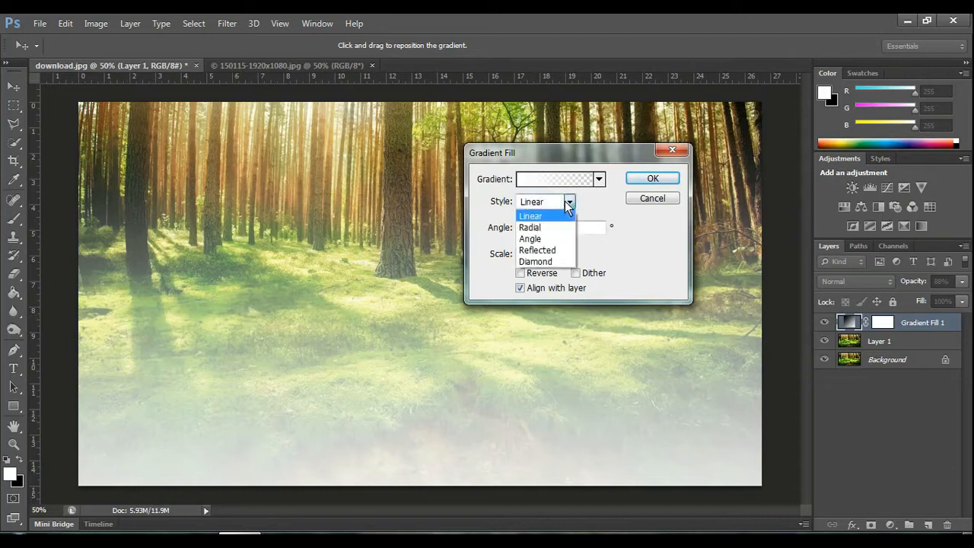
click(538, 253)
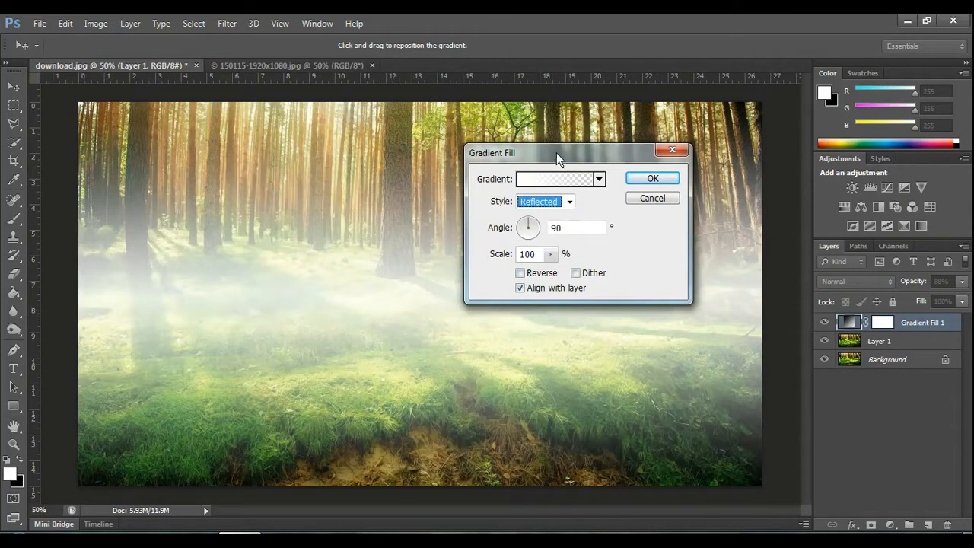
drag(556, 153, 623, 135)
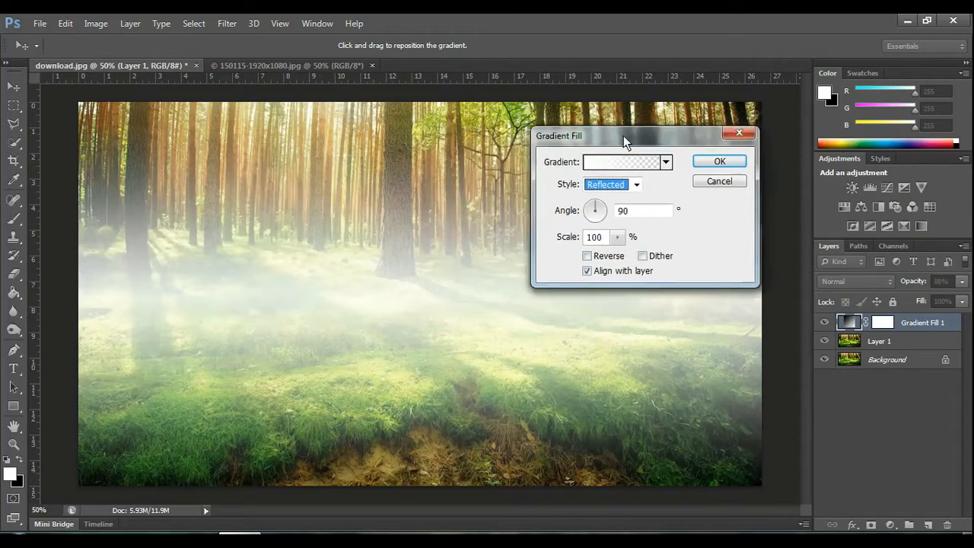
click(587, 256)
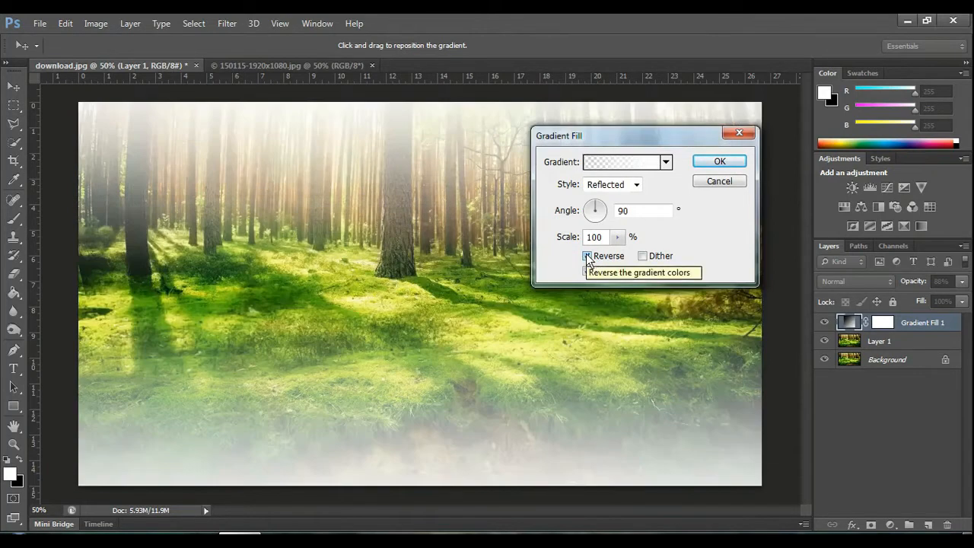
click(586, 256)
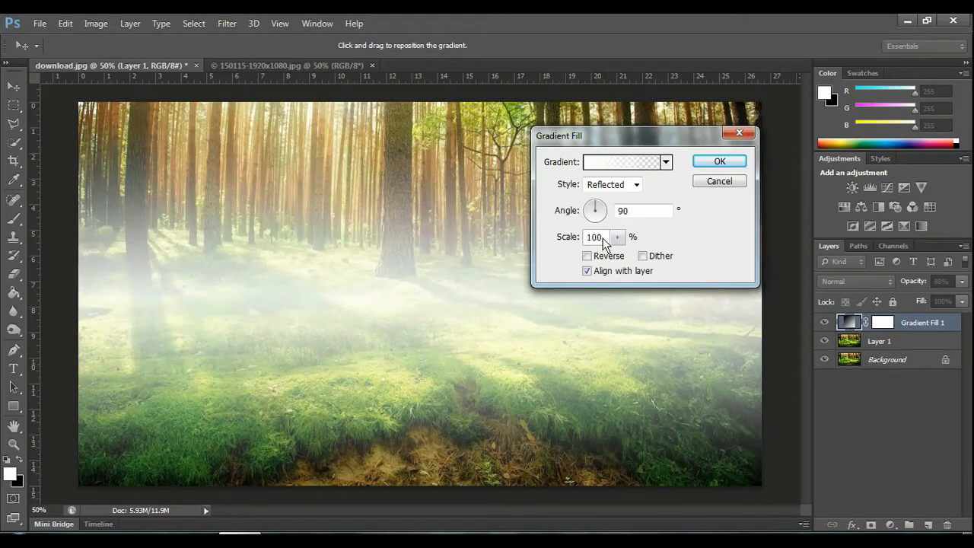
Try a scale of 60% for the reflected gradient.
key(BackSpace)
key(BackSpace)
key(BackSpace)
text(60)
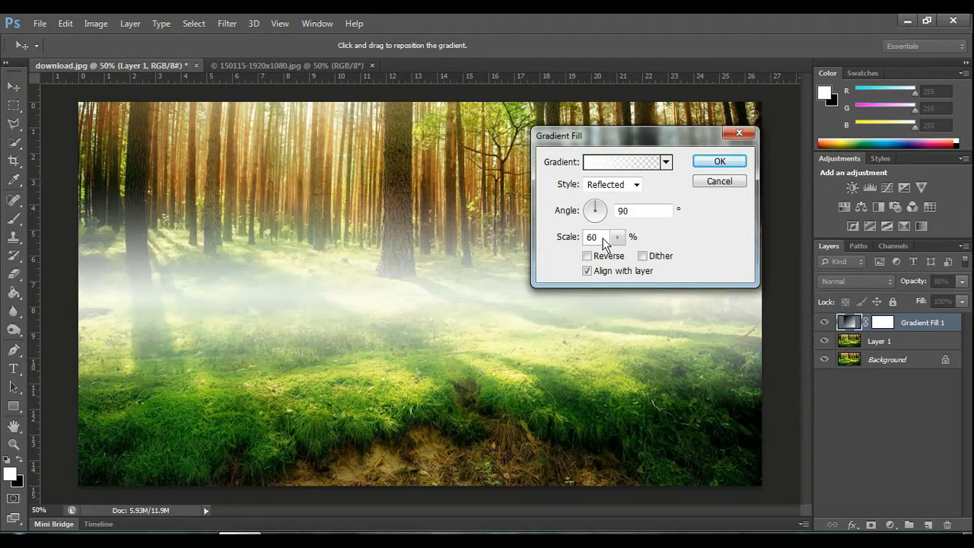
Set the reflected gradient's scale to 149%.
key(BackSpace)
key(BackSpace)
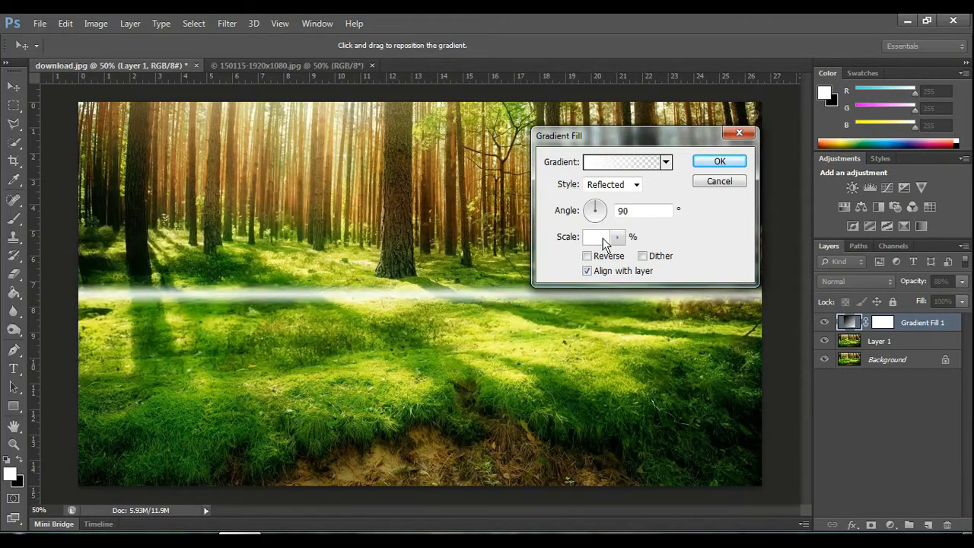
text(14)
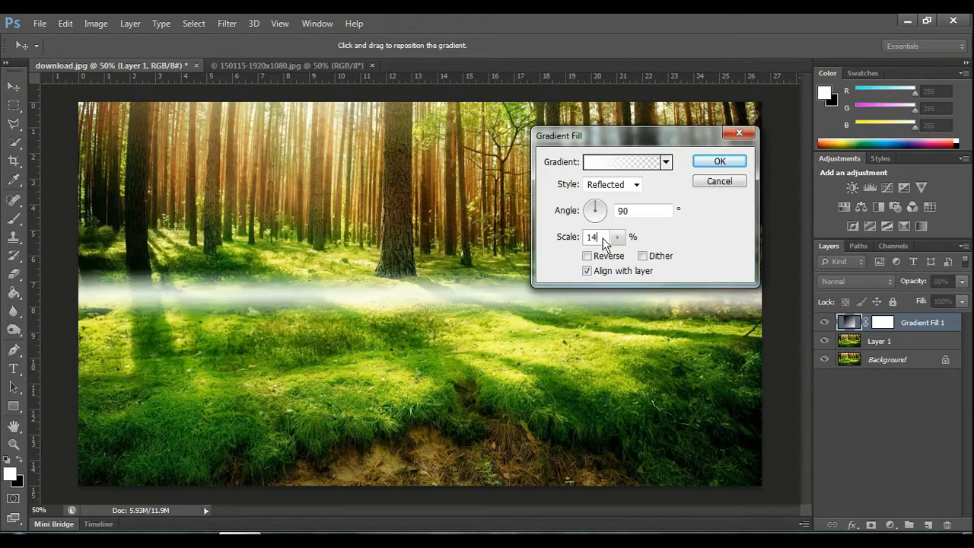
text(9)
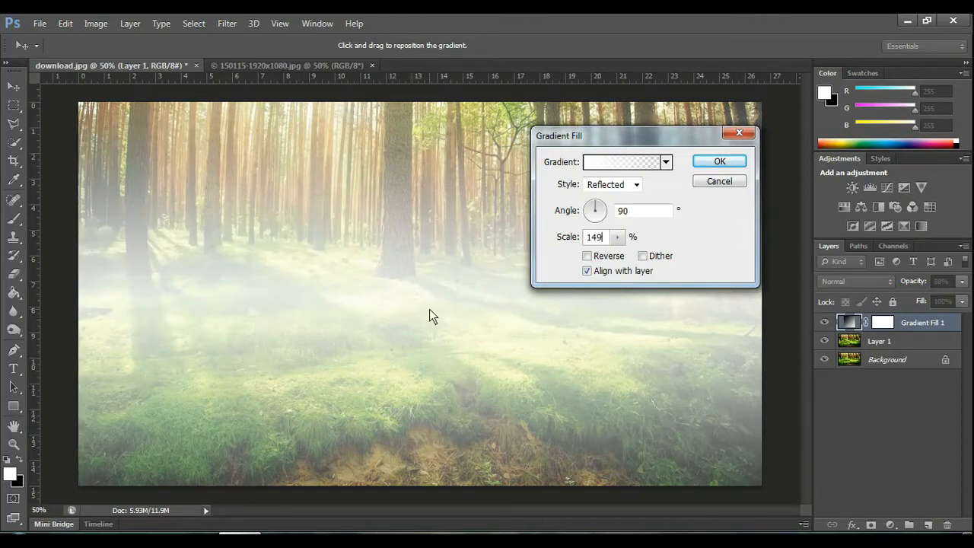
Try gradient scales of 148% and 140%, and return the scale to 149%.
key(BackSpace)
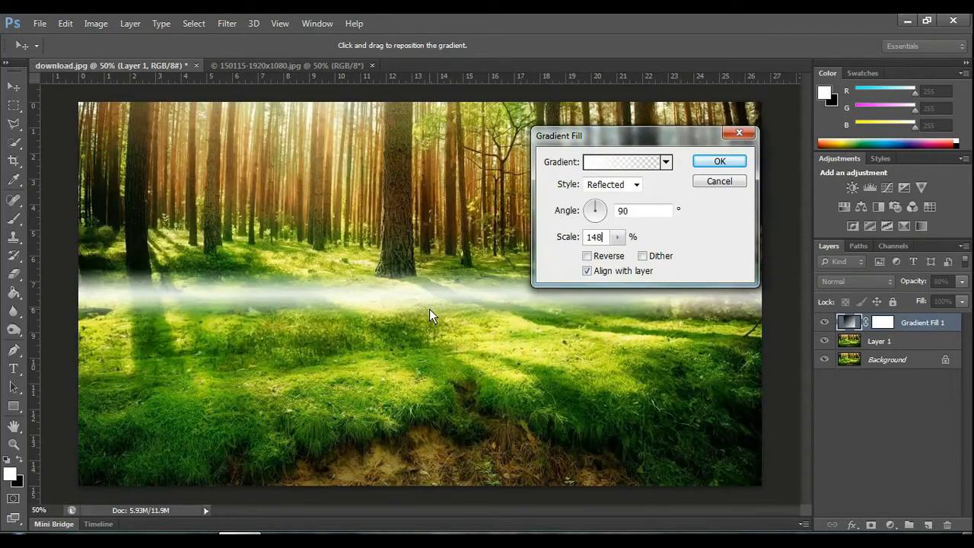
text(8)
key(BackSpace)
text(0)
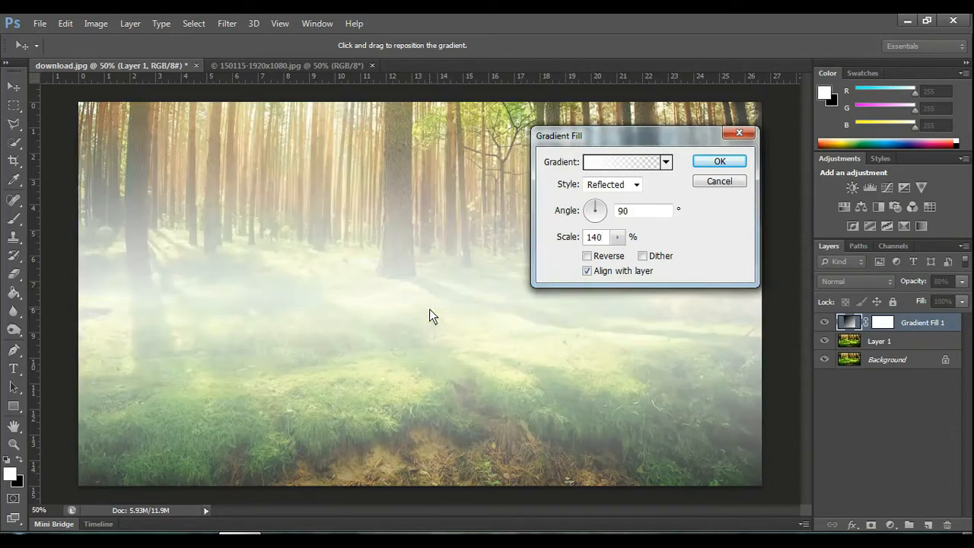
key(BackSpace)
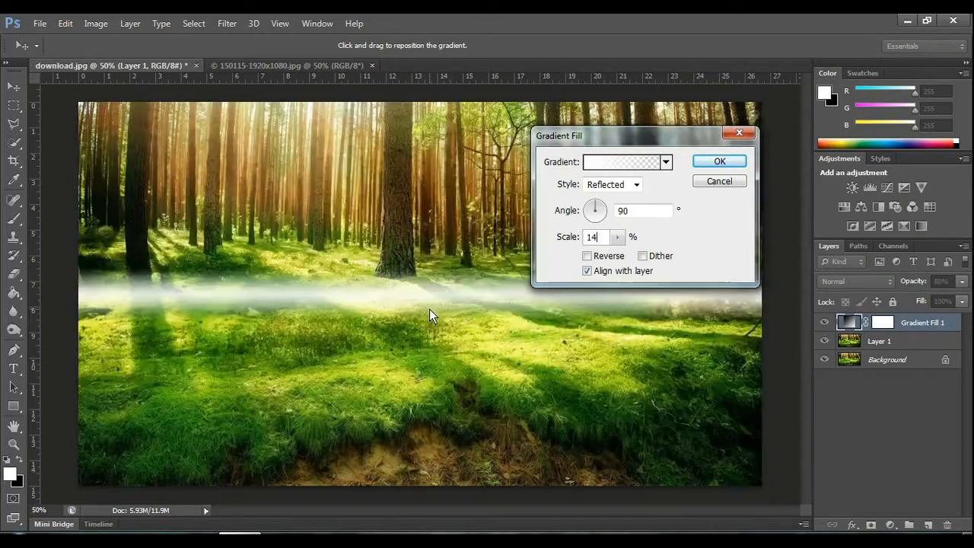
text(9)
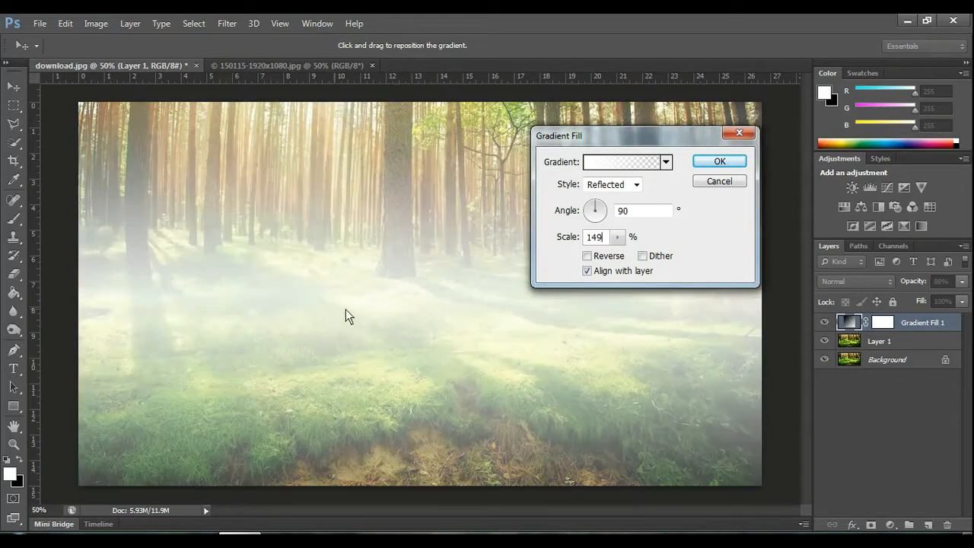
Compare the 149% gradient with its colors reversed, turn the reversal off, keep the Reflected style and apply the fill.
click(586, 257)
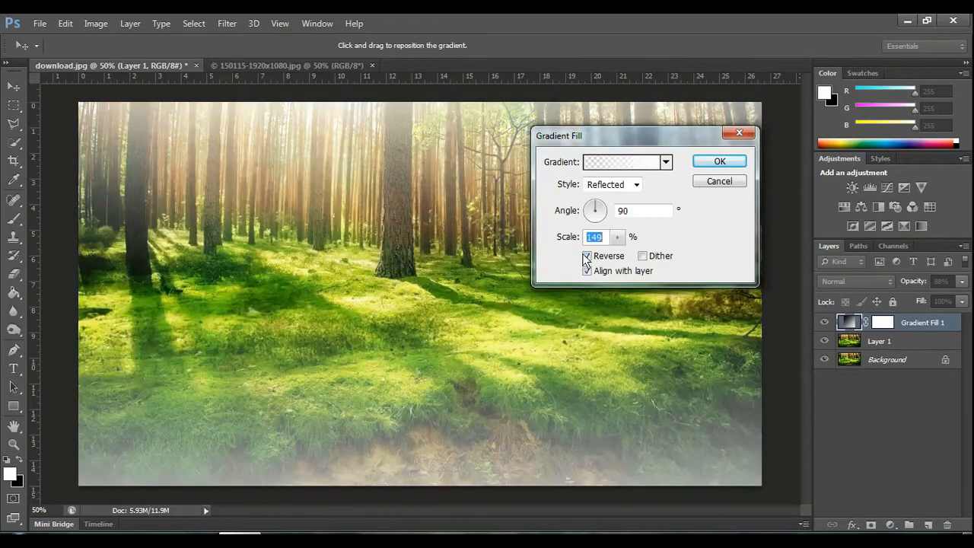
click(586, 257)
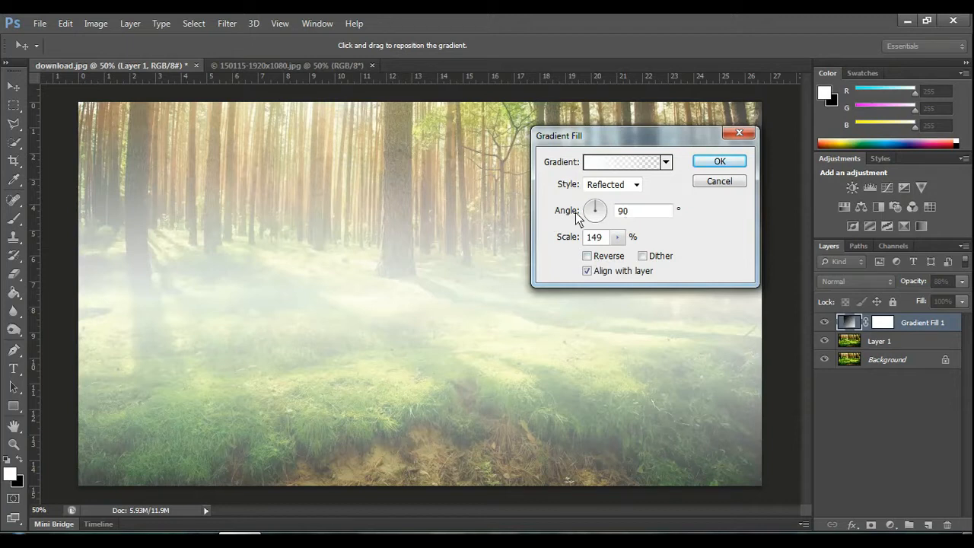
click(635, 184)
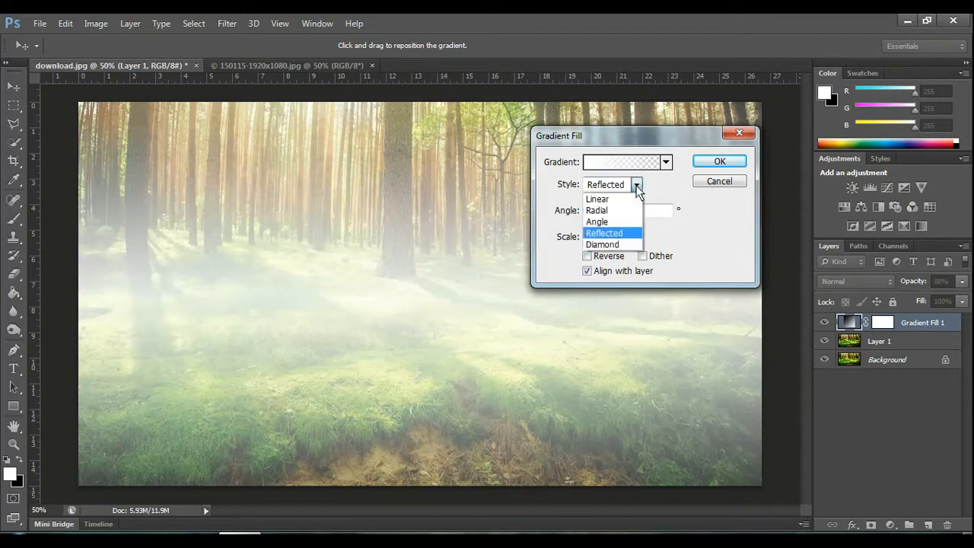
click(621, 236)
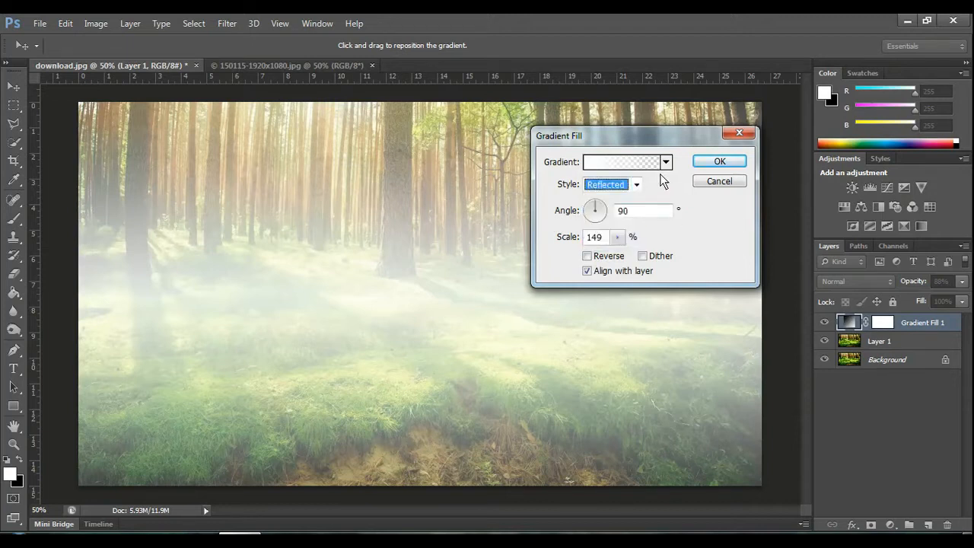
click(667, 164)
click(666, 163)
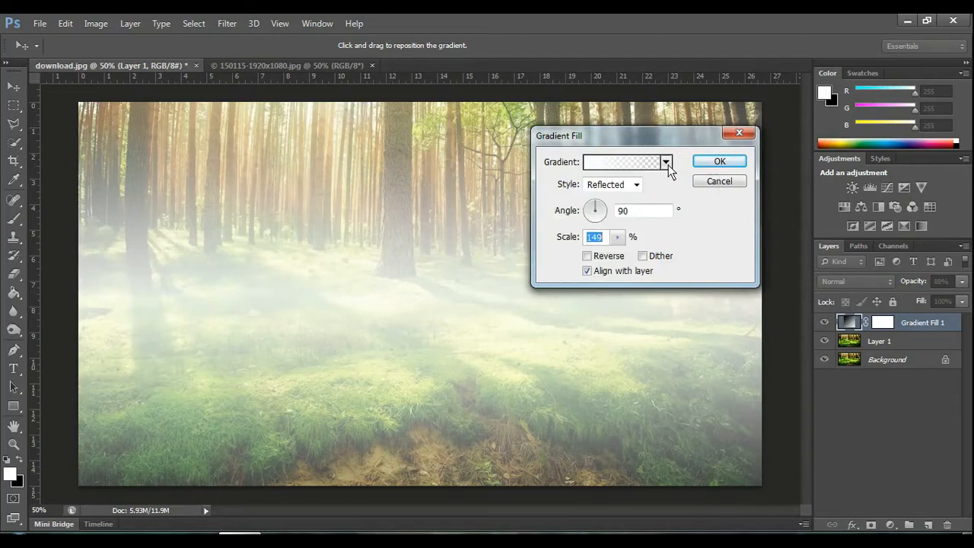
click(719, 162)
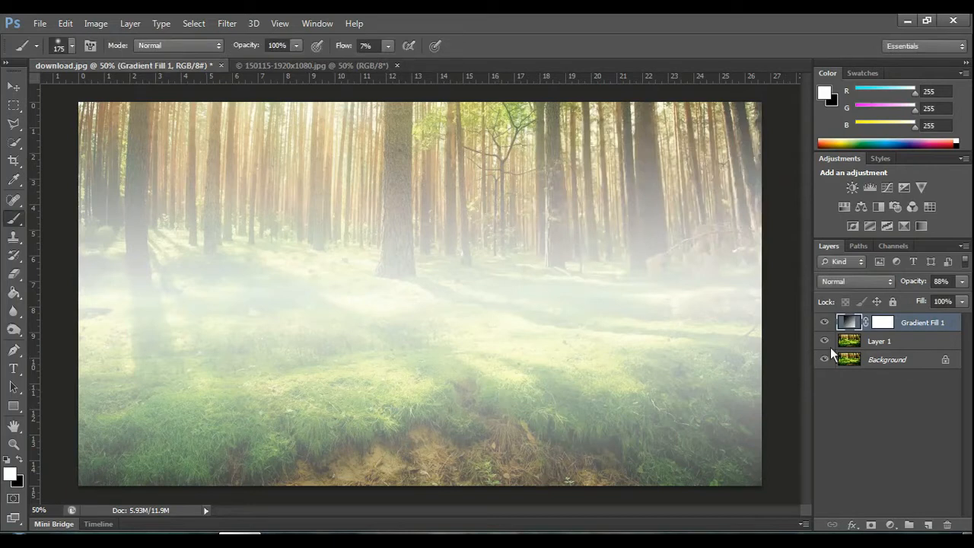
Select the gradient fill layer's mask and open its mask properties.
click(884, 322)
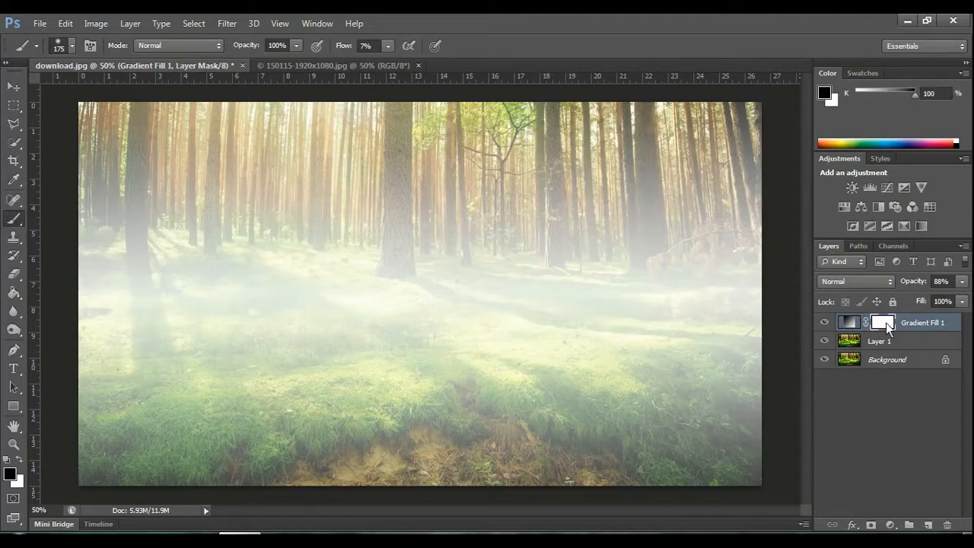
double_click(886, 321)
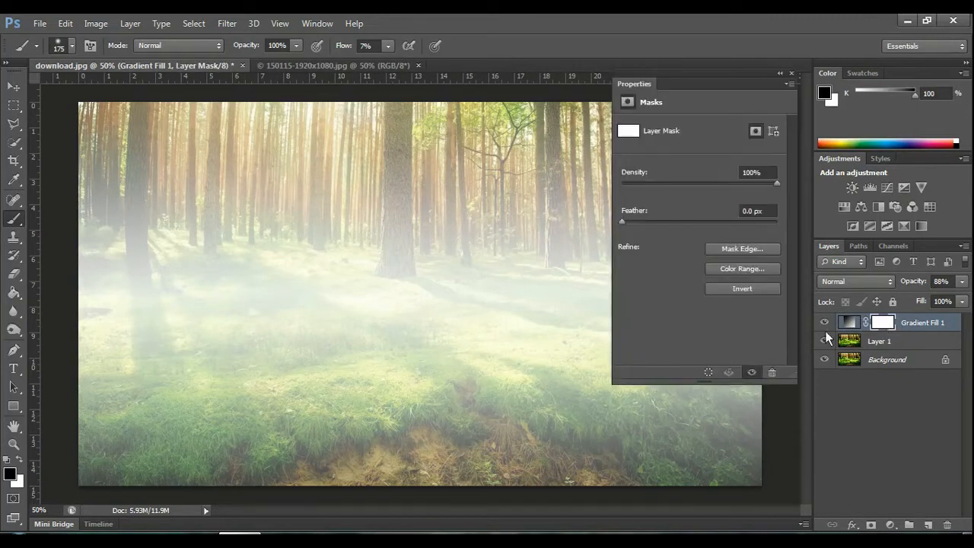
Close the mask properties and enlarge the soft round brush to 250 px for painting on the gradient fill's mask.
click(791, 74)
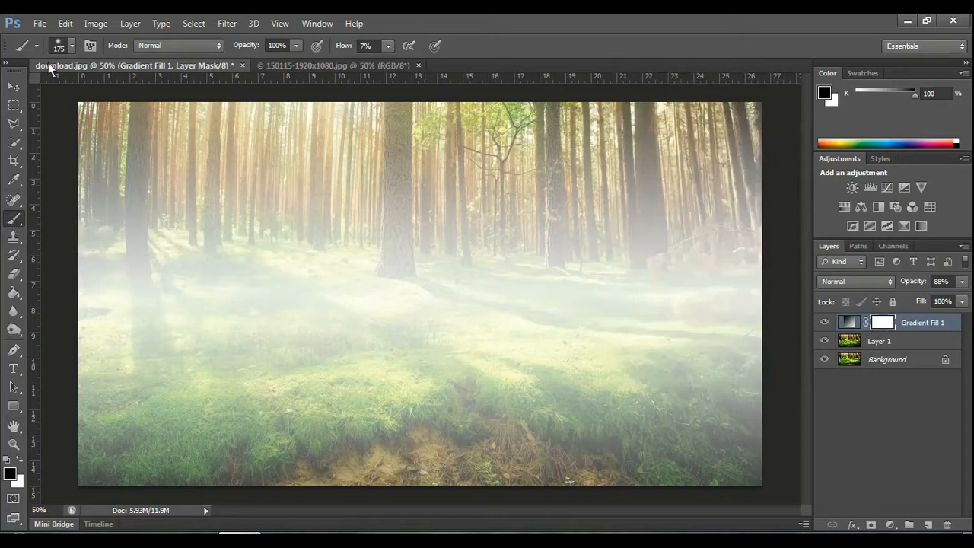
click(72, 44)
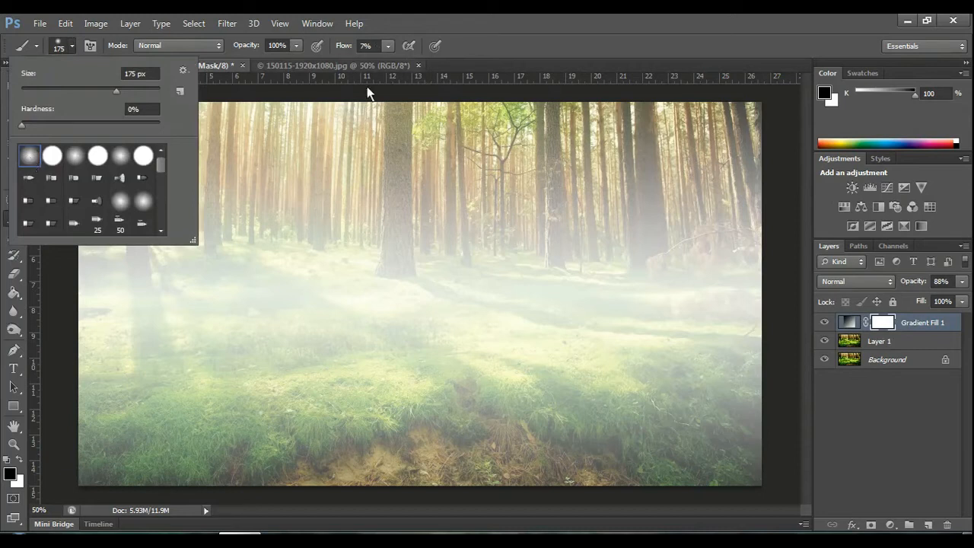
click(480, 21)
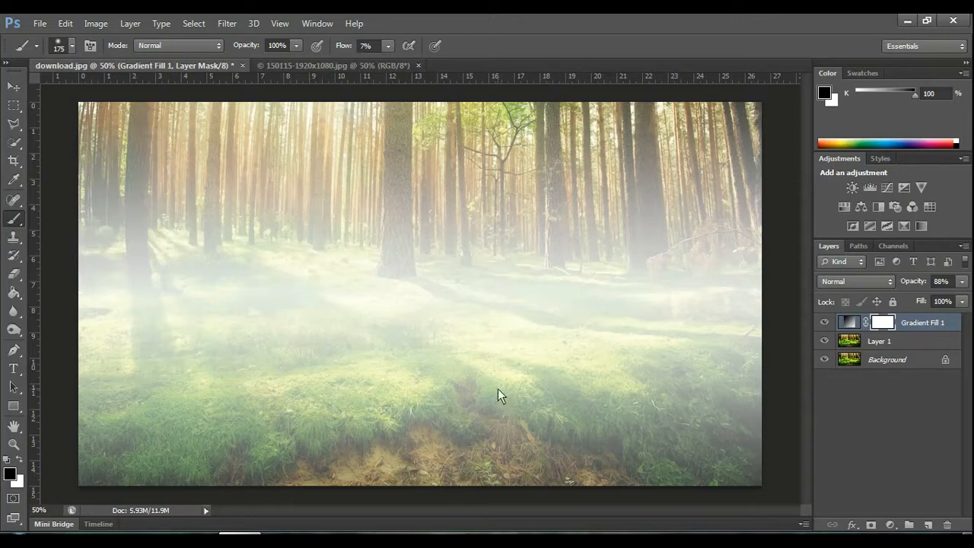
key(bracketright)
key(bracketright)
key(bracketright)
key(bracketleft)
key(bracketleft)
Paint black on the gradient fill's mask across the grassy foreground to clear the fog there.
mouse_move(749, 440)
mouse_down()
mouse_move(661, 444)
mouse_move(672, 384)
mouse_move(249, 465)
mouse_move(353, 448)
mouse_move(130, 429)
mouse_move(305, 447)
mouse_move(416, 434)
mouse_move(720, 427)
mouse_move(702, 467)
mouse_move(709, 392)
mouse_move(784, 389)
mouse_up()
mouse_move(595, 437)
mouse_down()
mouse_move(543, 444)
mouse_move(628, 488)
mouse_move(687, 444)
mouse_move(505, 431)
mouse_move(701, 412)
mouse_move(763, 385)
mouse_move(482, 431)
mouse_move(395, 429)
mouse_move(546, 416)
mouse_move(306, 444)
mouse_move(300, 431)
mouse_move(307, 437)
mouse_move(92, 451)
mouse_move(256, 487)
mouse_move(327, 481)
mouse_move(92, 462)
mouse_move(314, 426)
mouse_up()
mouse_move(575, 410)
mouse_down()
mouse_move(389, 396)
mouse_move(185, 403)
mouse_move(380, 353)
mouse_move(633, 373)
mouse_move(805, 353)
mouse_move(637, 477)
mouse_move(794, 409)
mouse_up()
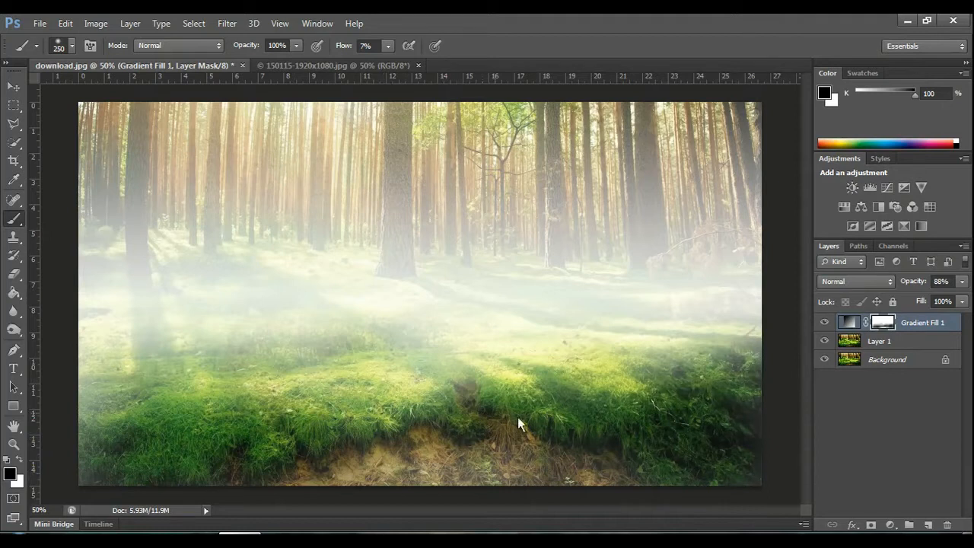
mouse_move(76, 403)
mouse_down()
mouse_move(84, 452)
mouse_move(76, 482)
mouse_up()
mouse_move(129, 512)
mouse_down()
mouse_move(182, 442)
mouse_move(204, 433)
mouse_up()
mouse_move(114, 388)
mouse_down()
mouse_move(481, 392)
mouse_move(585, 375)
mouse_move(713, 406)
mouse_up()
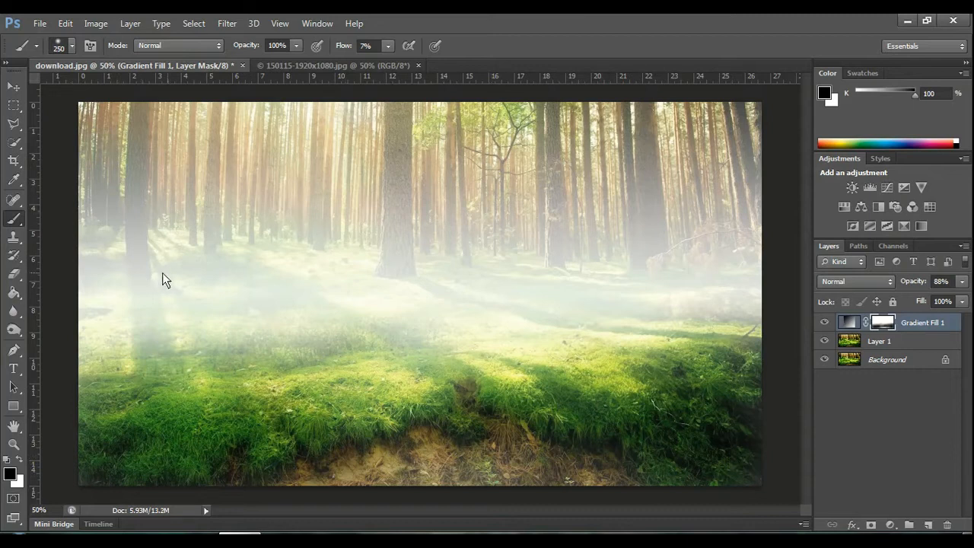
Paint black on the mask over the middle clearing and two of the tree trunks to thin the fog.
drag(162, 273, 199, 286)
mouse_move(291, 298)
mouse_down()
mouse_move(560, 271)
mouse_move(547, 287)
mouse_up()
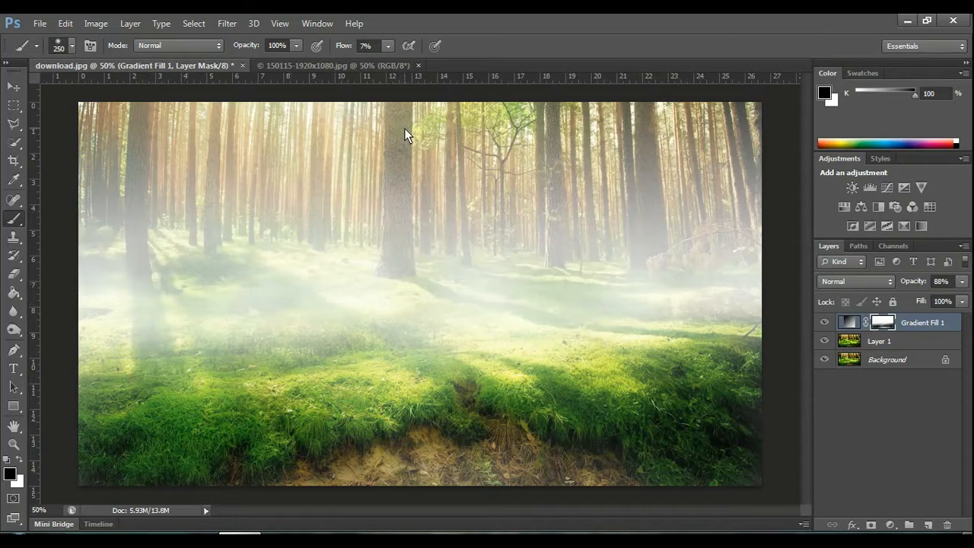
drag(404, 130, 404, 222)
drag(553, 142, 560, 209)
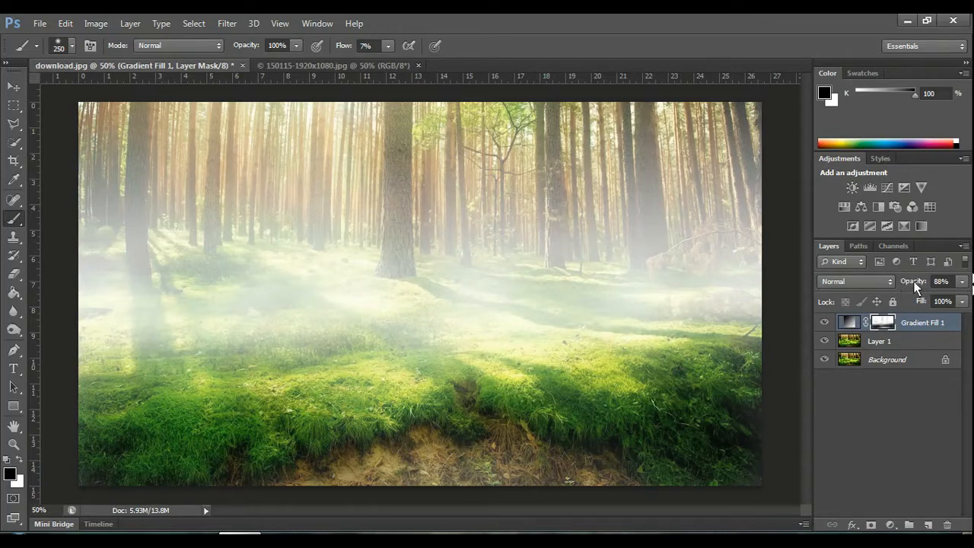
Set the gradient fill layer's opacity to 85%.
click(965, 286)
mouse_move(958, 298)
mouse_down()
mouse_move(920, 301)
mouse_move(970, 295)
mouse_move(958, 297)
mouse_up()
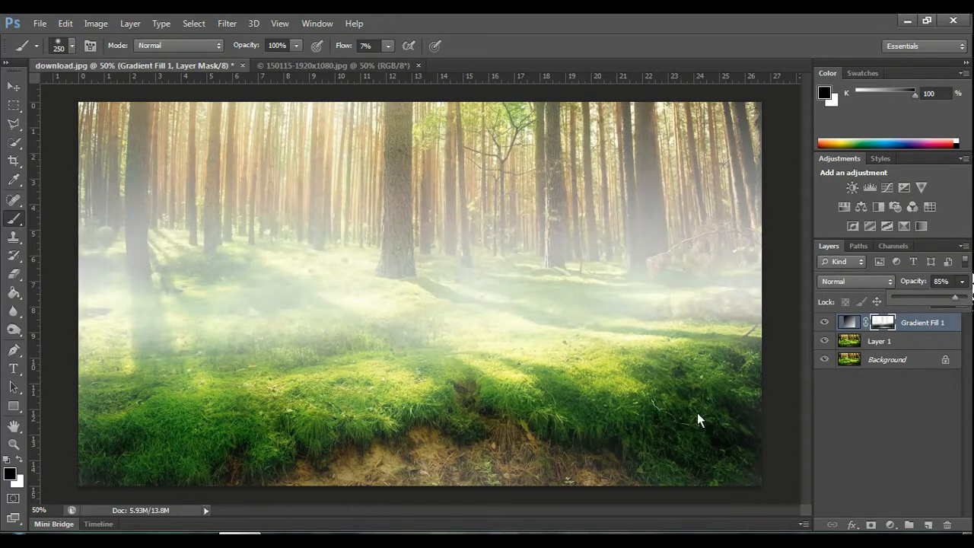
click(267, 423)
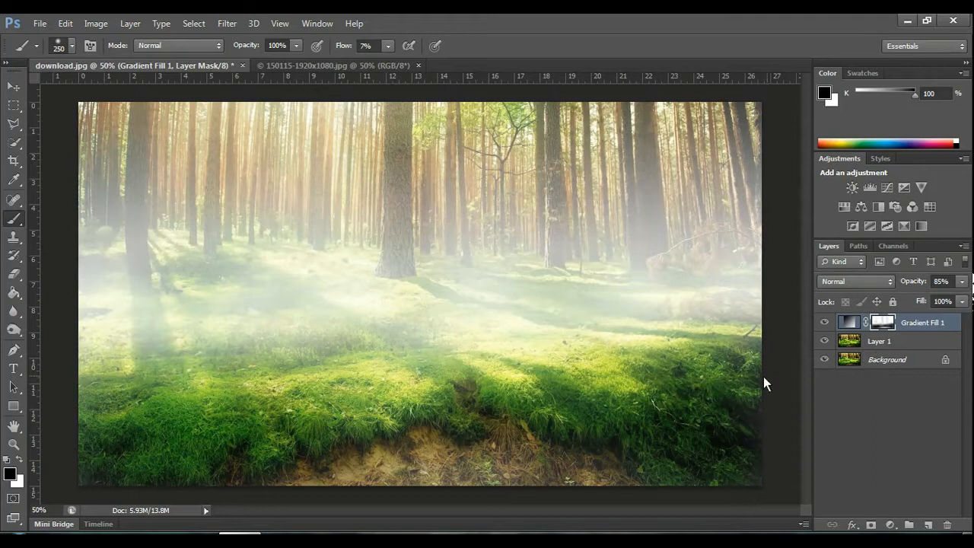
Try reversing the gradient fill and rotating its angle to 169.7°, and cancel the changes.
double_click(849, 322)
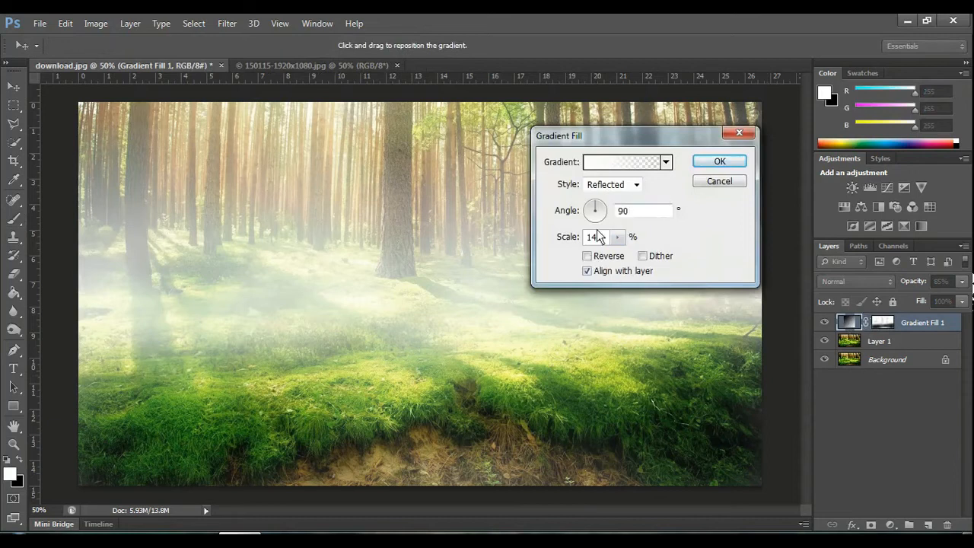
click(588, 256)
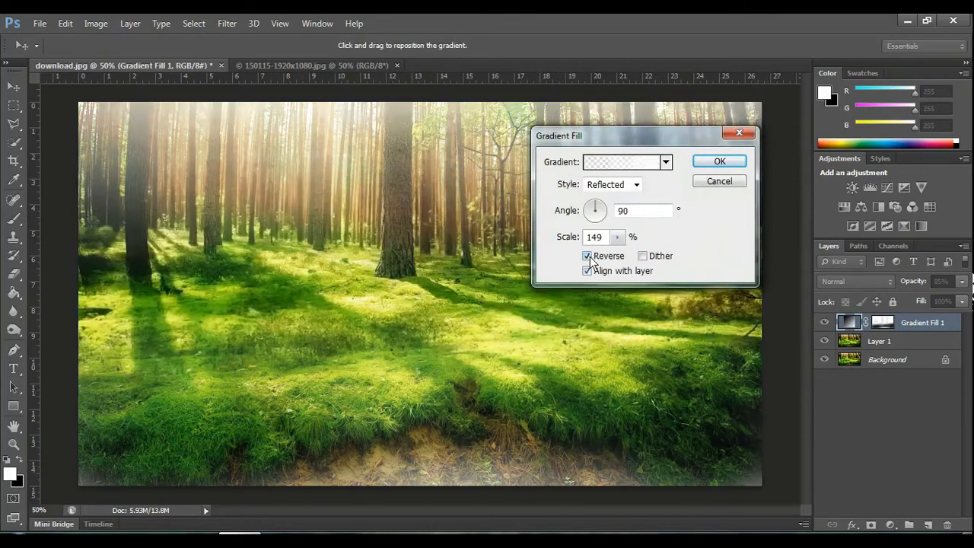
click(588, 257)
drag(599, 216, 620, 215)
drag(673, 138, 652, 198)
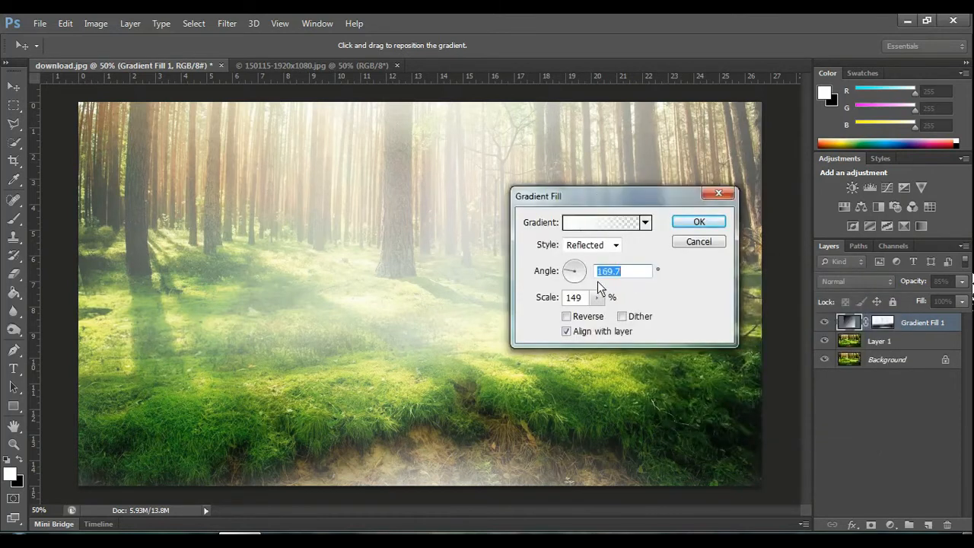
click(699, 241)
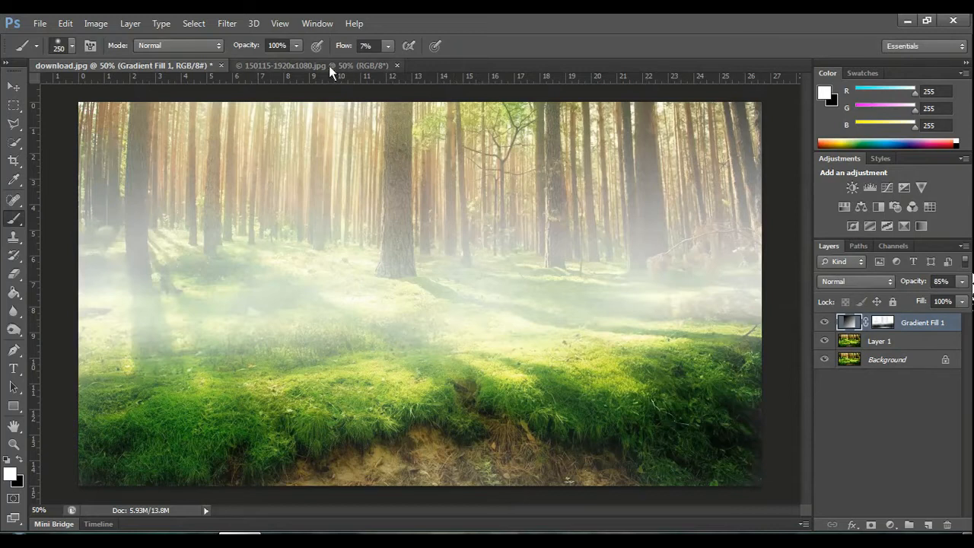
click(309, 69)
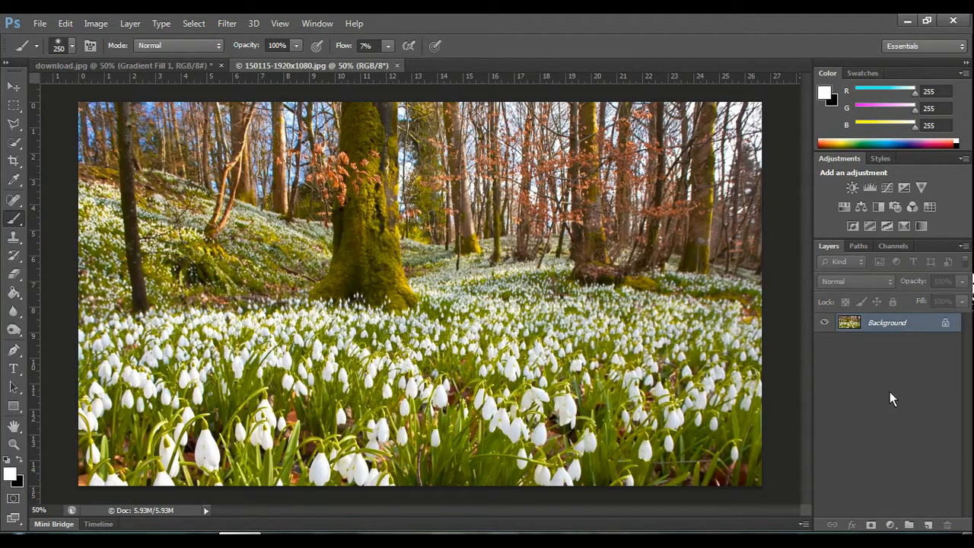
key(ctrl+j)
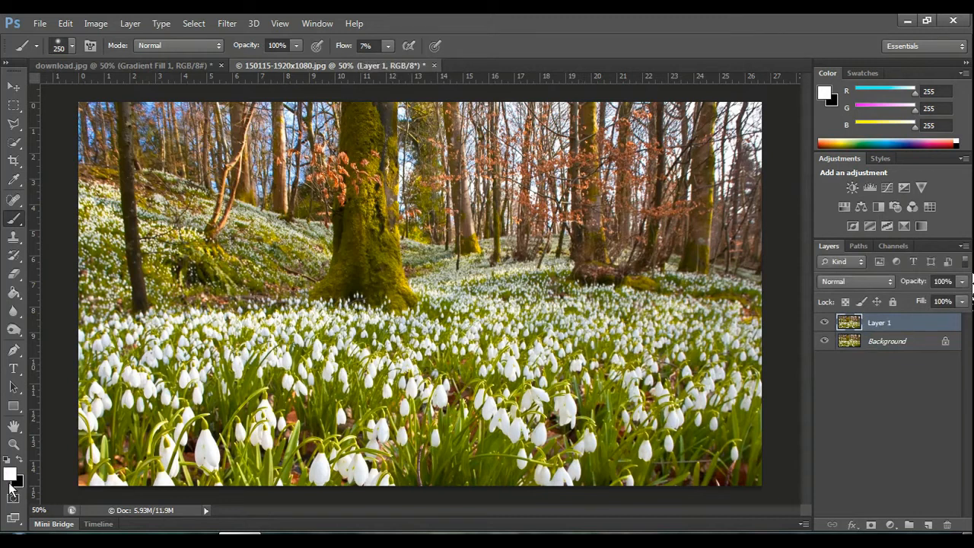
Create a gradient fill layer above the duplicated photo with 85% opacity.
click(130, 22)
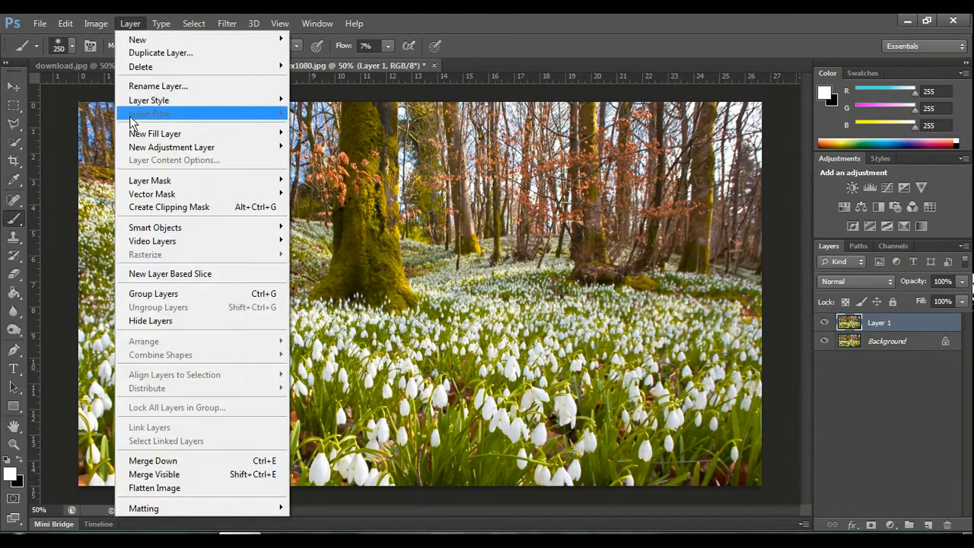
mouse_move(149, 138)
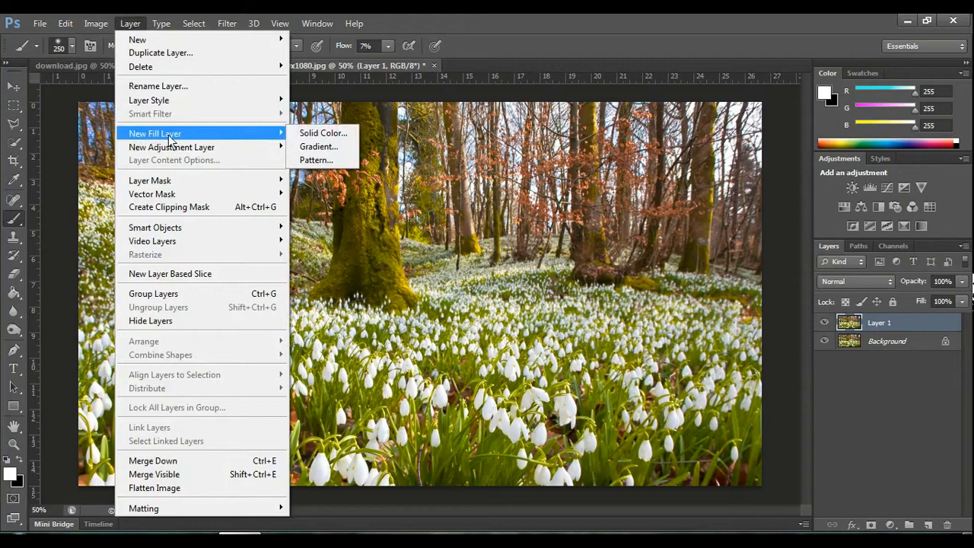
click(325, 145)
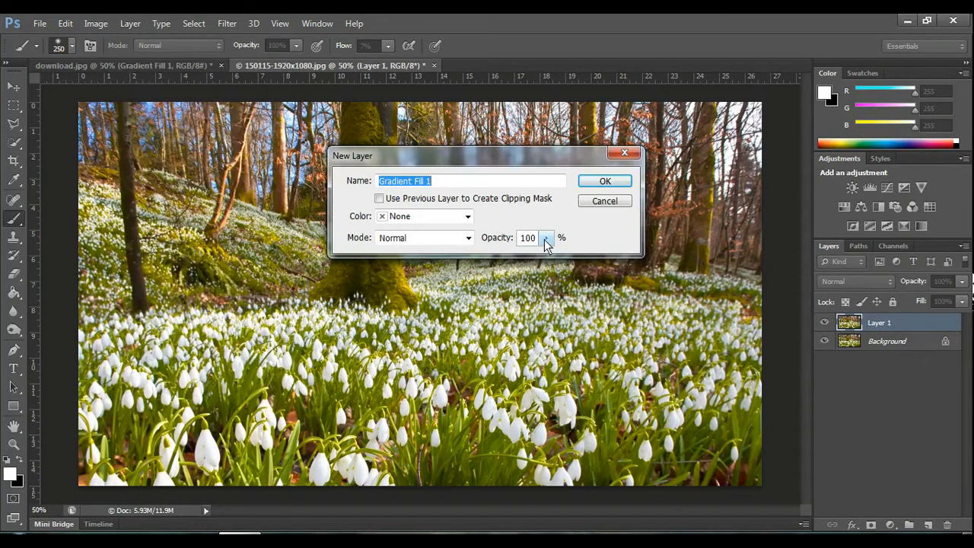
click(545, 239)
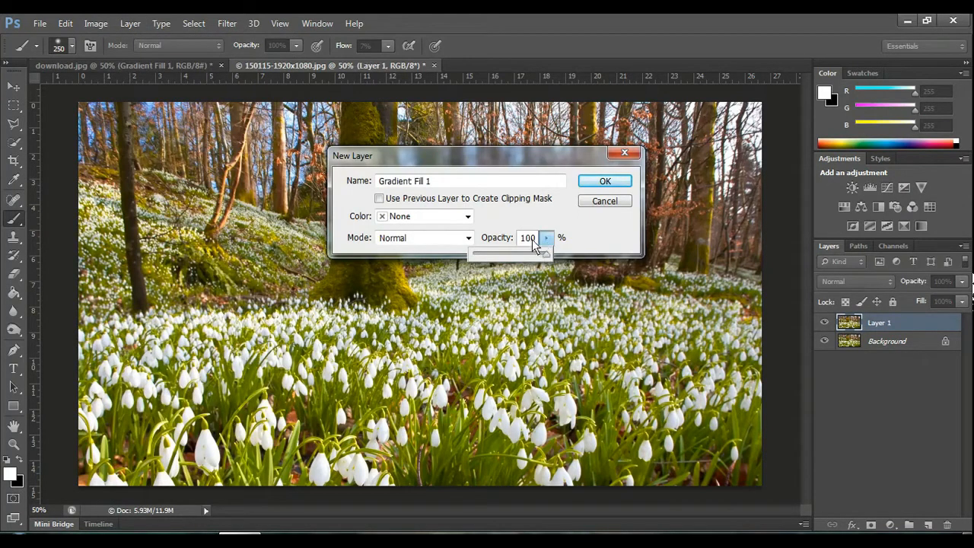
click(538, 247)
key(BackSpace)
key(BackSpace)
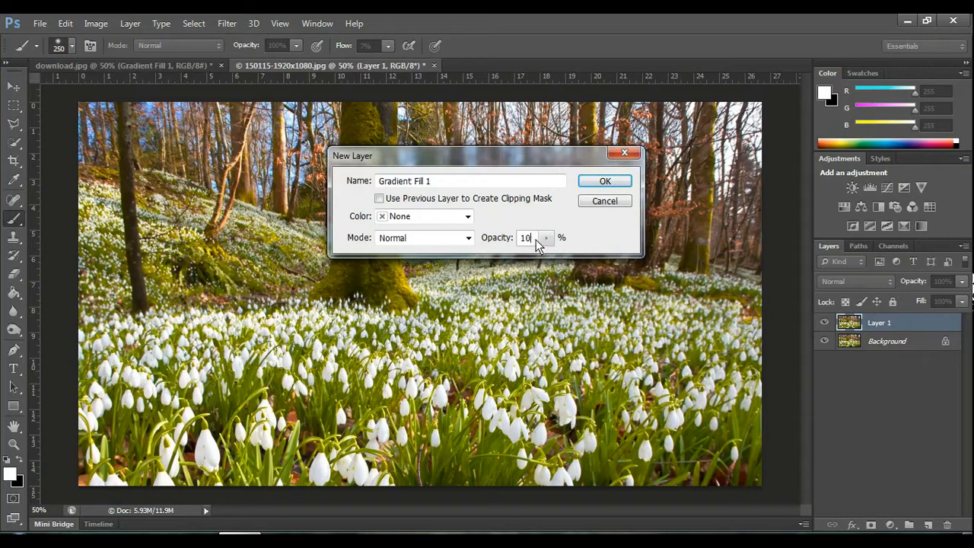
text(85)
key(BackSpace)
key(BackSpace)
key(BackSpace)
text(85)
click(605, 180)
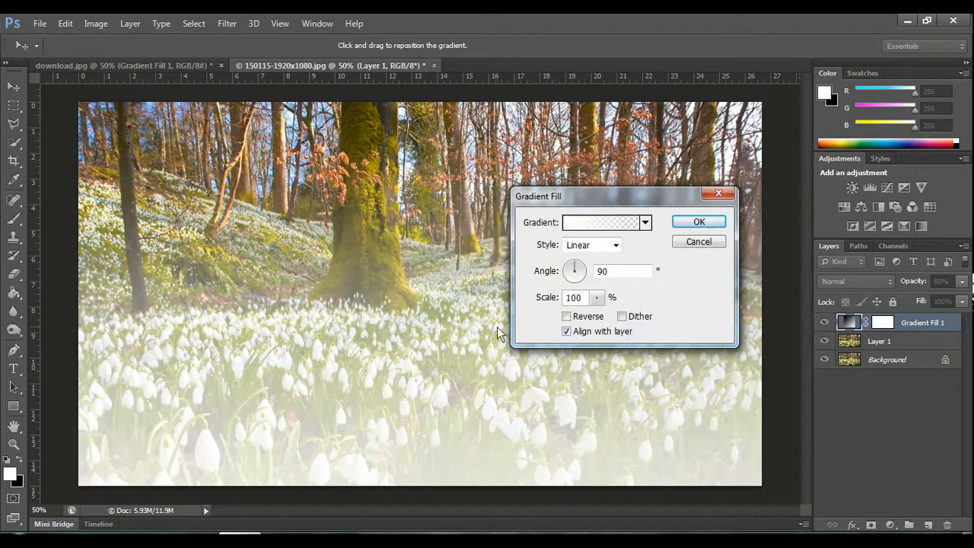
Reverse the linear gradient so the fog falls over the upper part of the photo, apply it and activate the Brush tool.
click(567, 317)
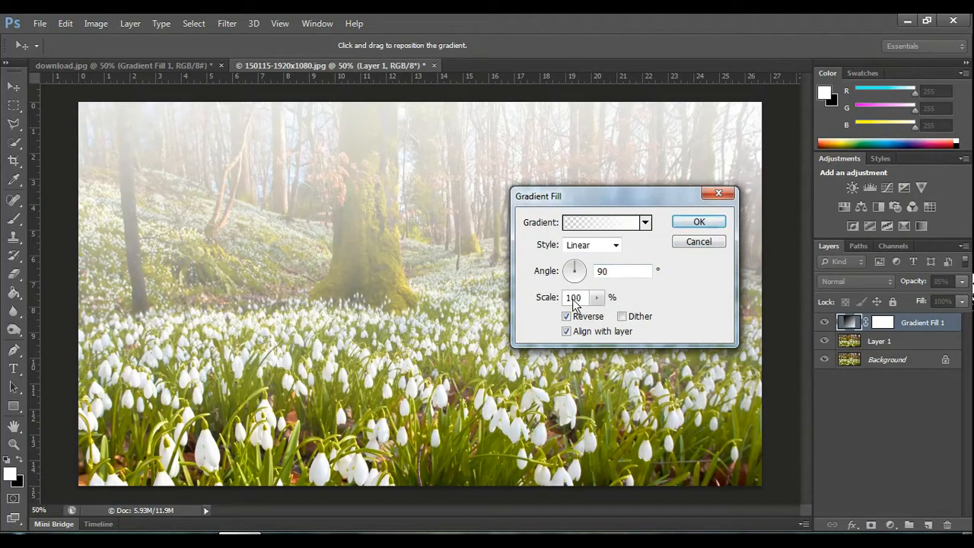
click(699, 225)
key(b)
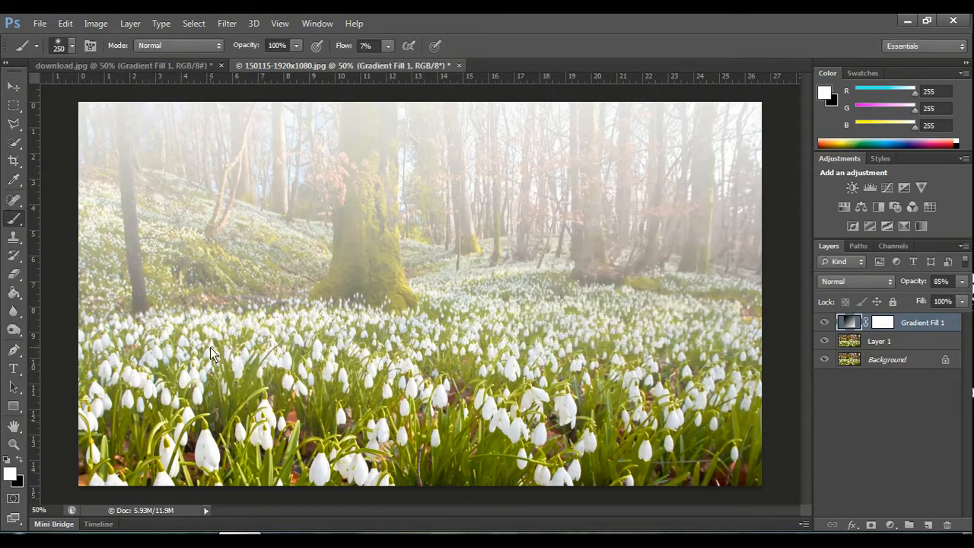
Duplicate Layer 1 beneath the gradient fill layer.
click(886, 345)
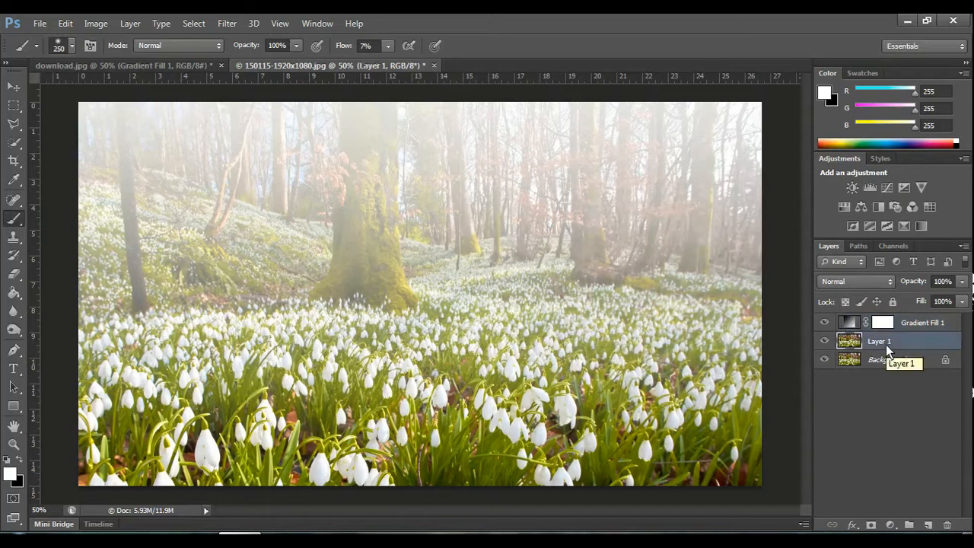
key(ctrl+l)
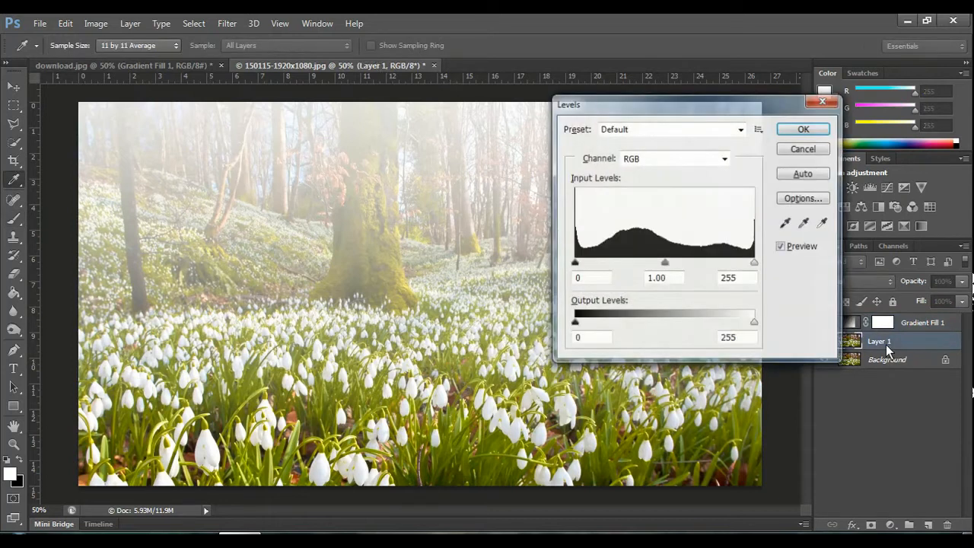
click(822, 101)
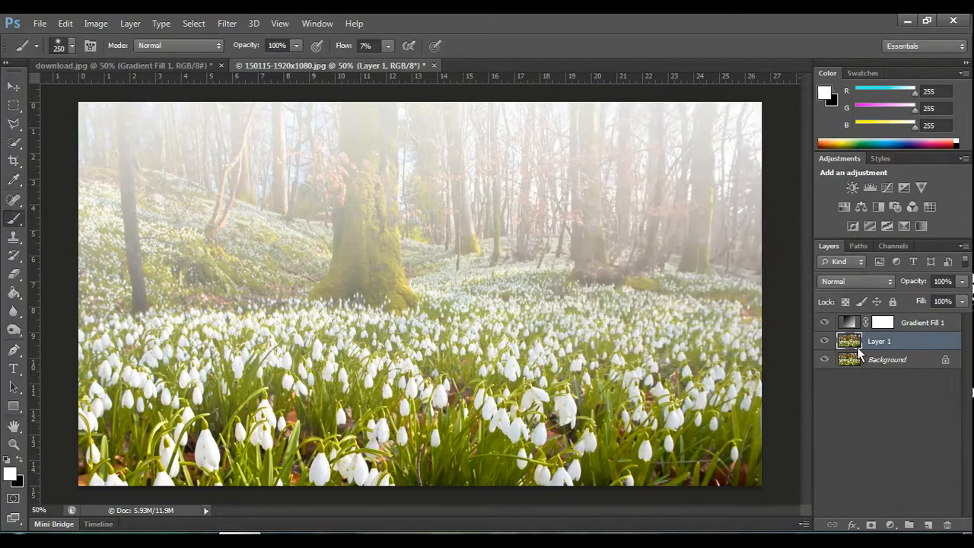
key(ctrl+j)
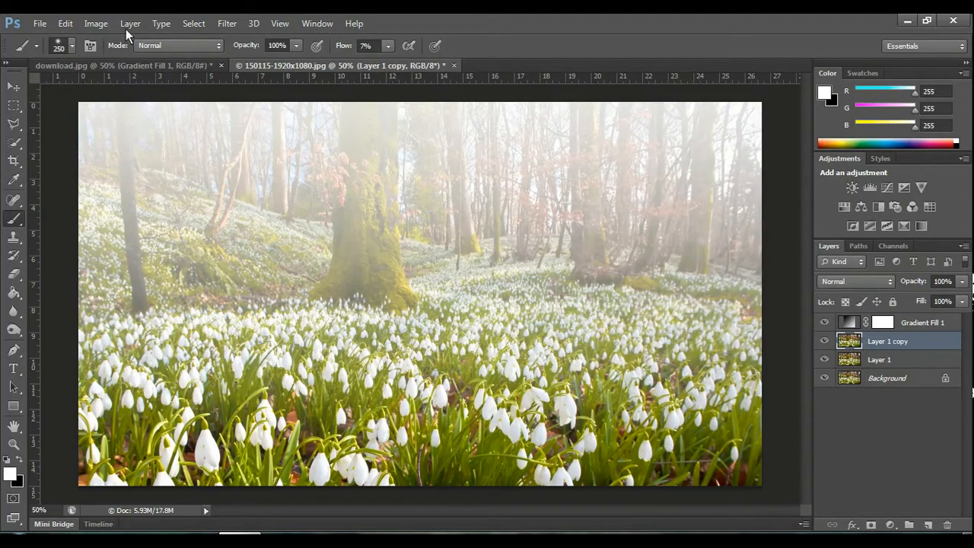
Create a second gradient fill layer above the Layer 1 copy with 86% opacity.
click(96, 23)
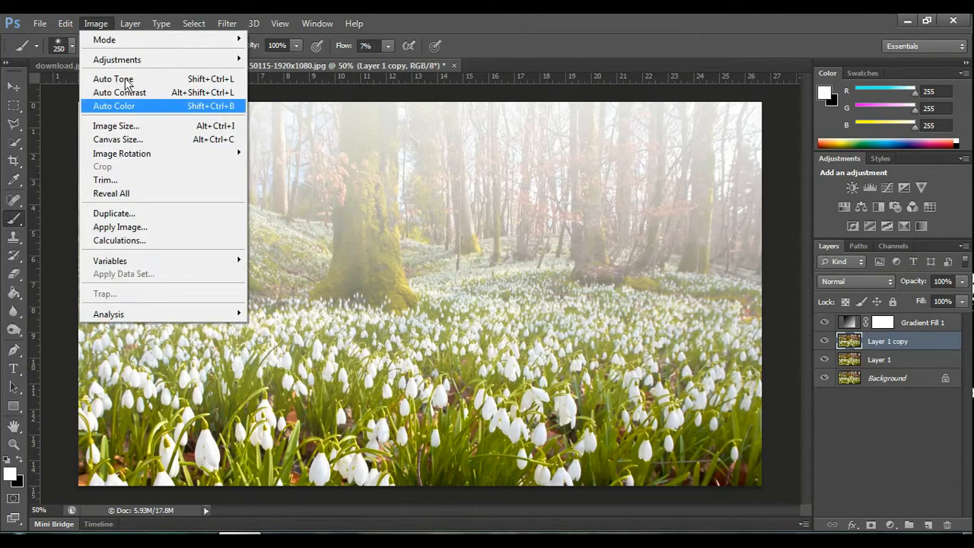
mouse_move(133, 24)
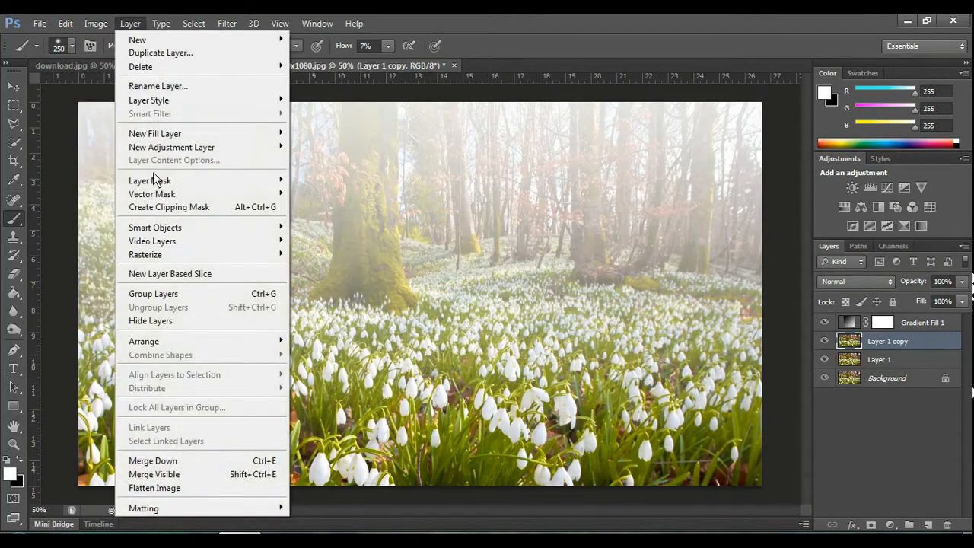
mouse_move(160, 135)
click(304, 147)
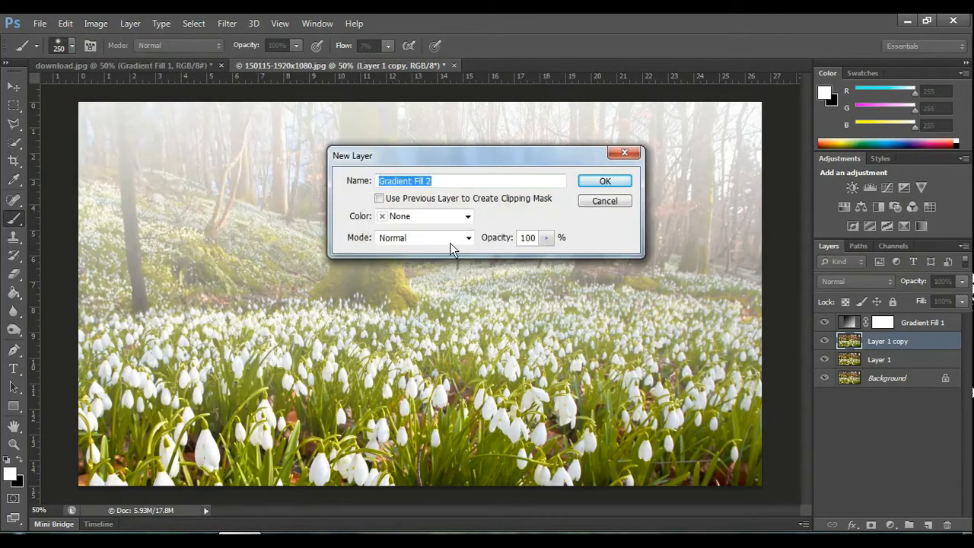
click(547, 238)
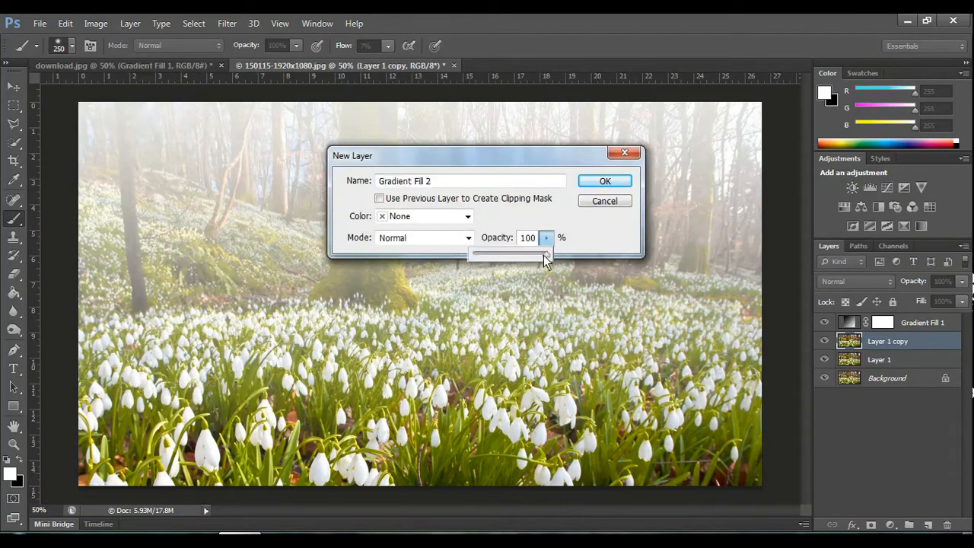
click(530, 240)
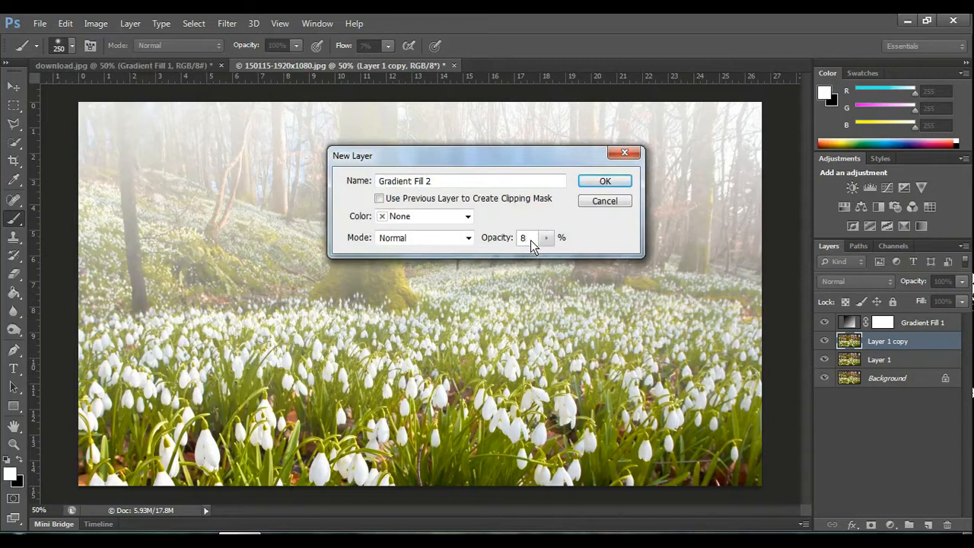
click(601, 182)
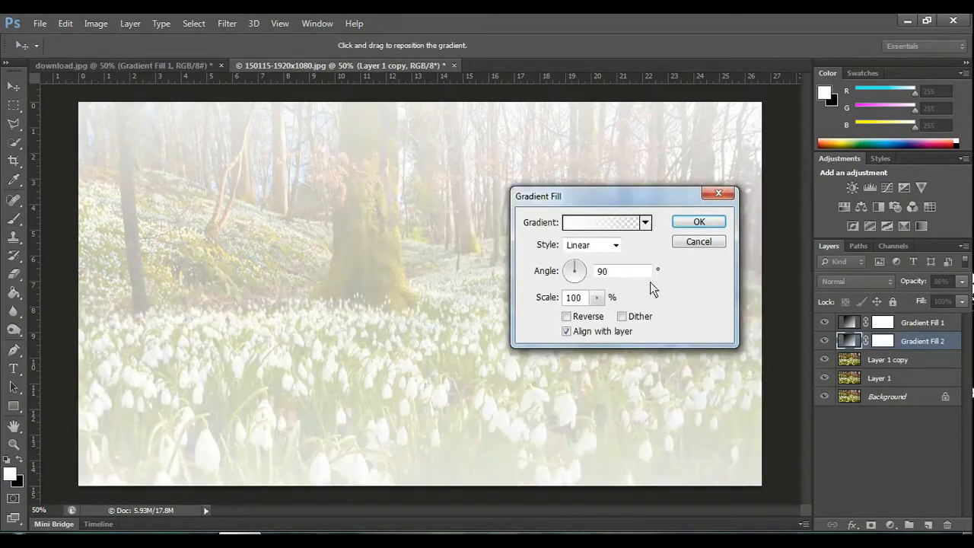
Try gradient scales of 60% and 12% on the second gradient fill and return the scale to 100%.
click(598, 297)
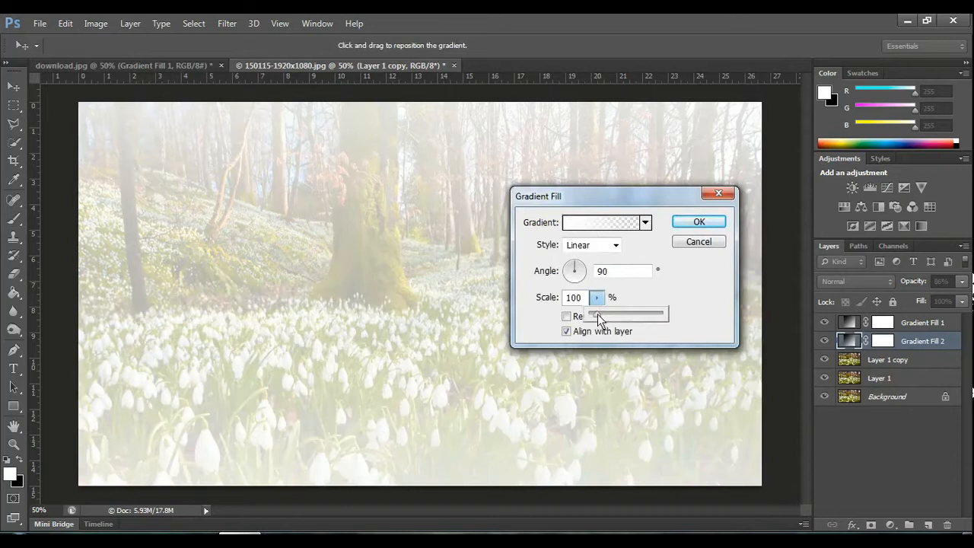
click(585, 298)
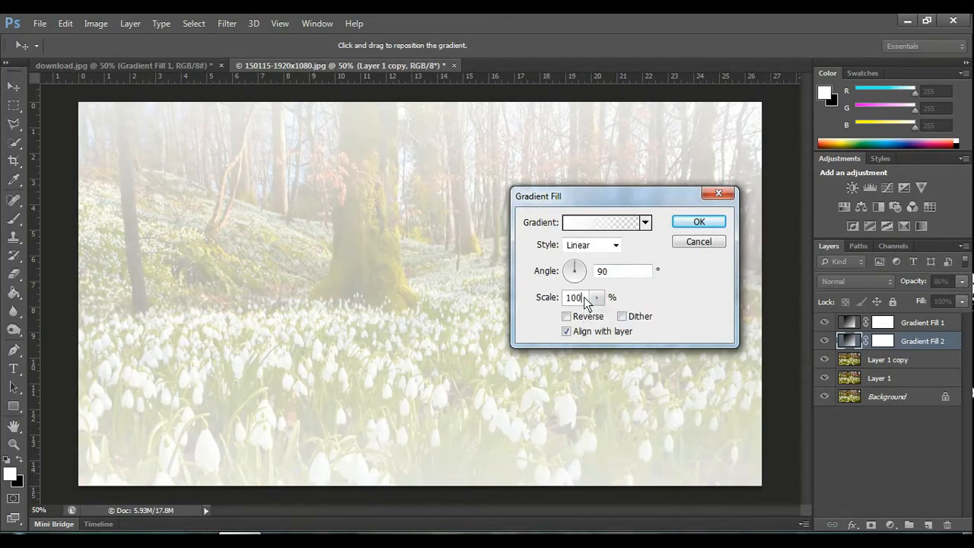
key(BackSpace)
key(BackSpace)
key(BackSpace)
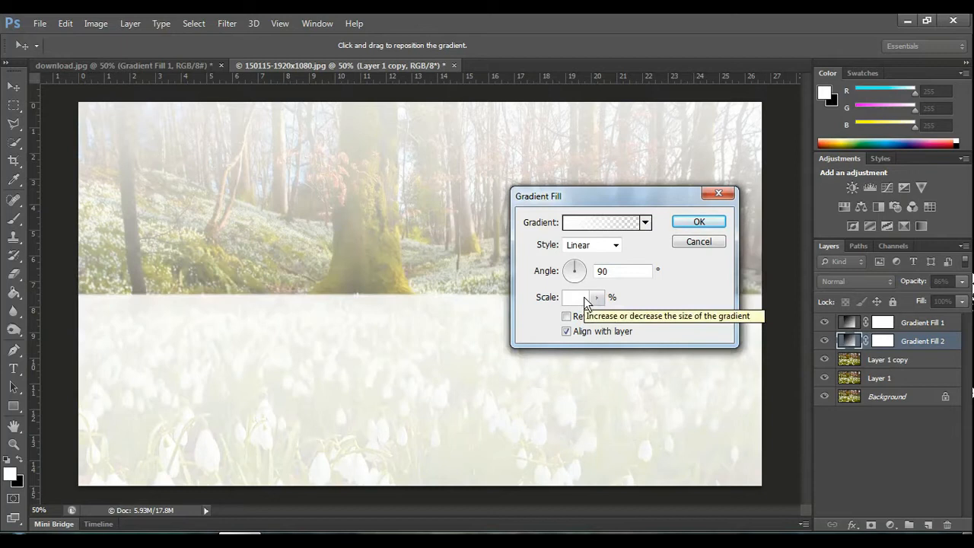
text(60)
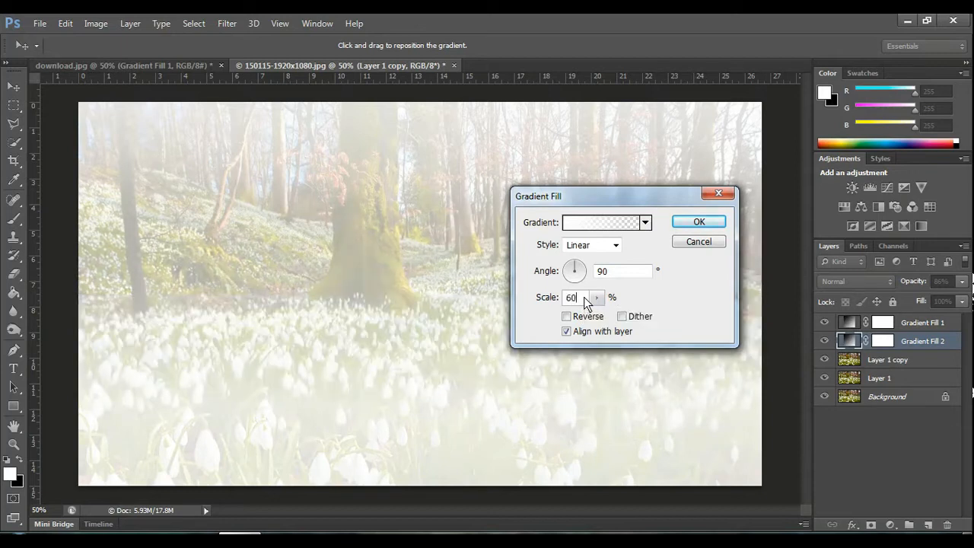
key(BackSpace)
key(BackSpace)
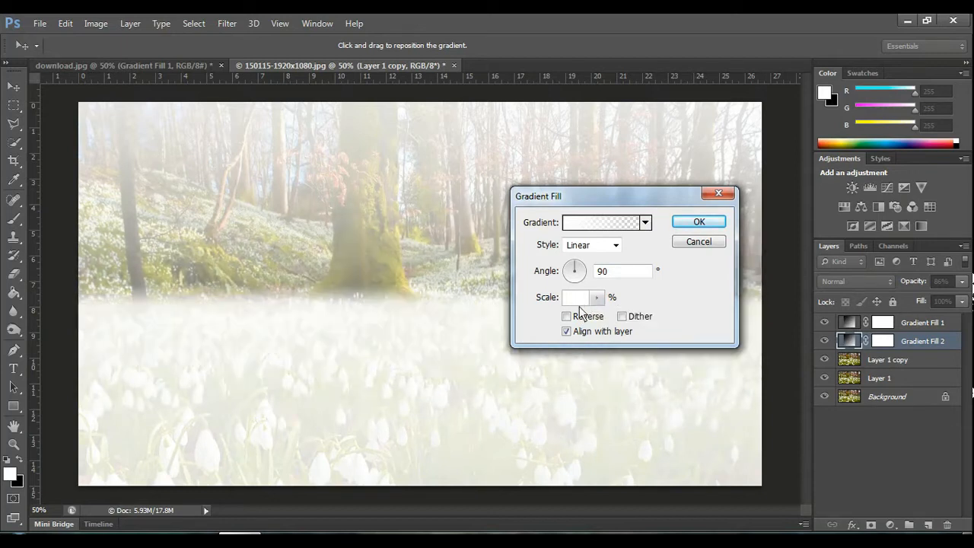
text(12)
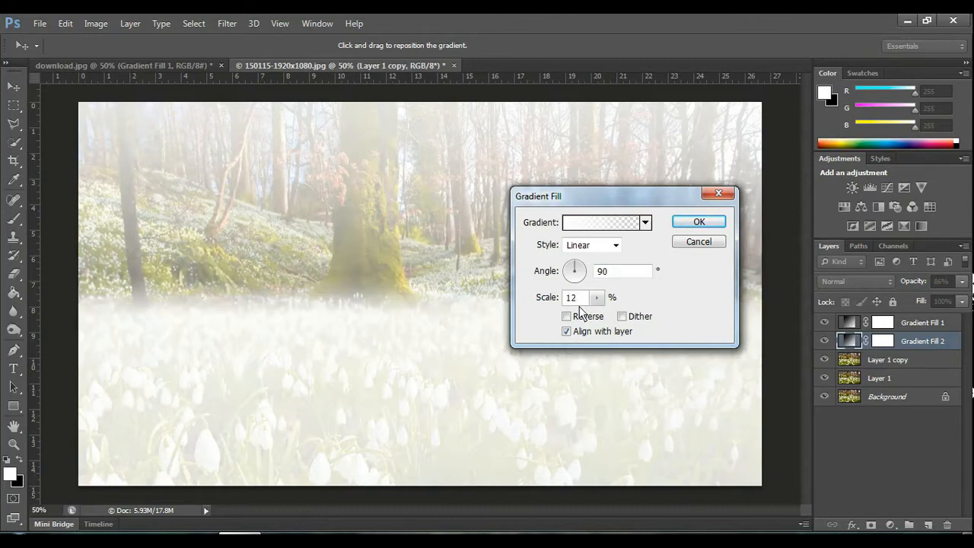
key(BackSpace)
key(BackSpace)
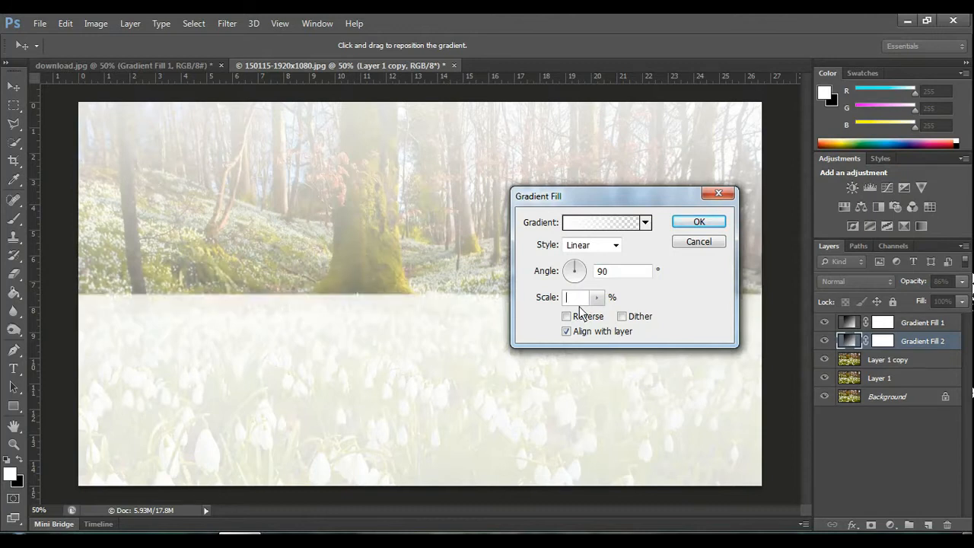
text(100)
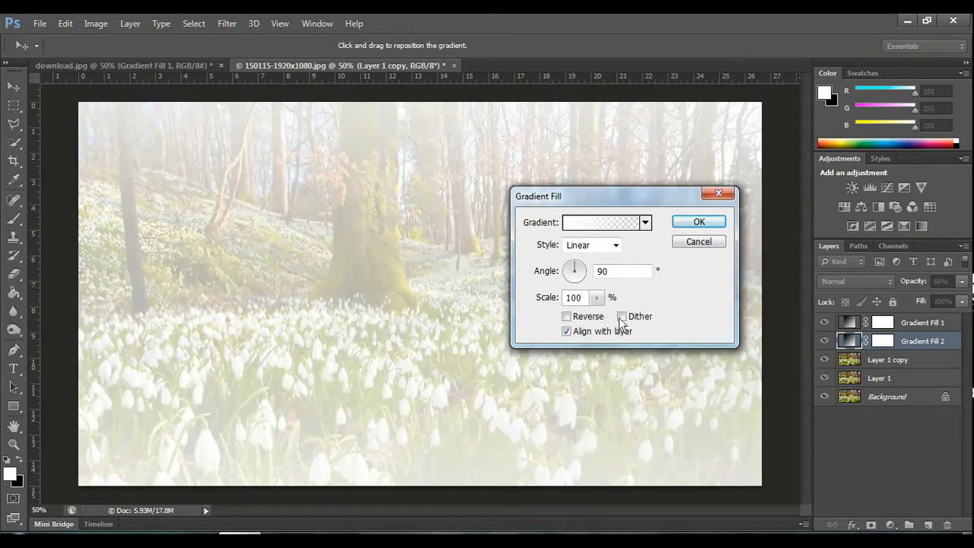
Set the Gradient Fill 2 style to Reflected with Reverse off, apply it and activate the Brush tool.
click(567, 317)
click(567, 317)
click(567, 318)
click(616, 245)
click(590, 294)
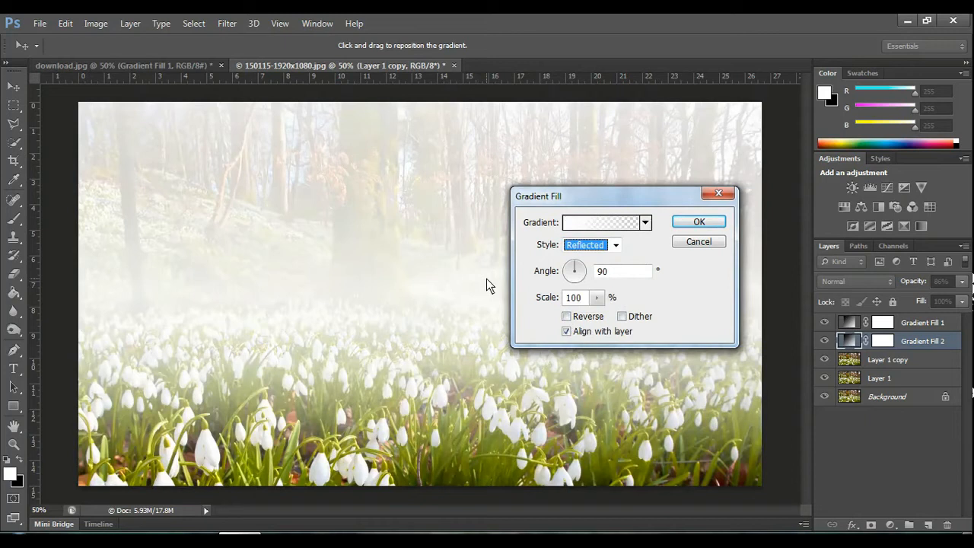
click(612, 244)
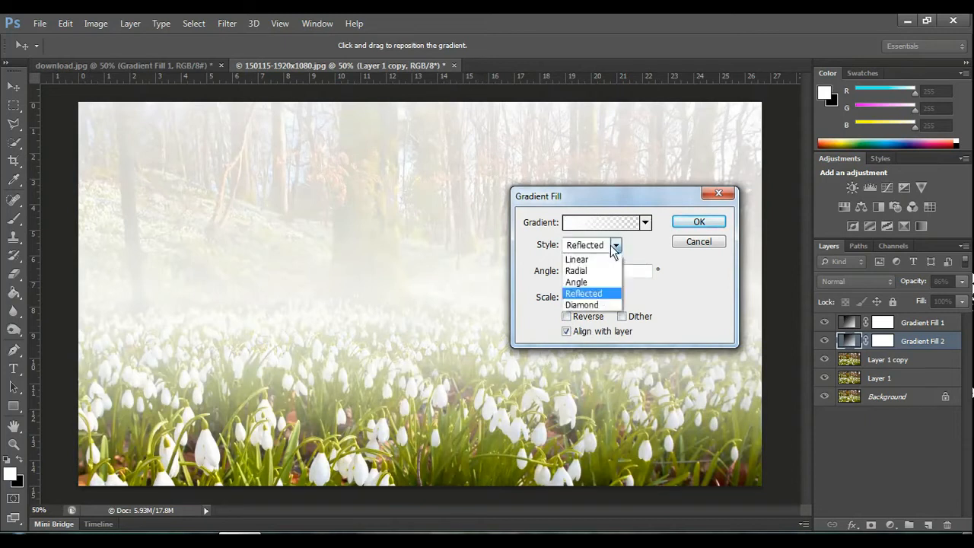
click(585, 295)
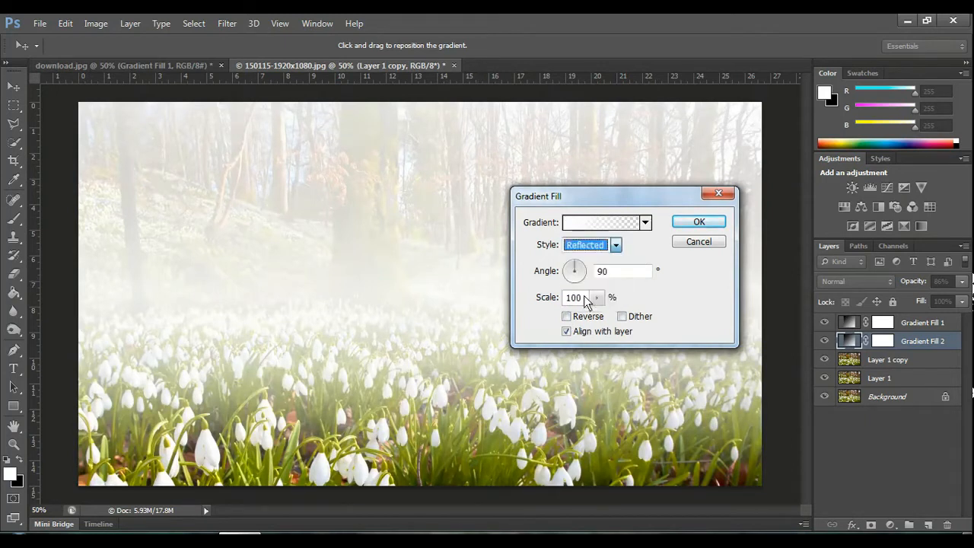
click(699, 222)
key(b)
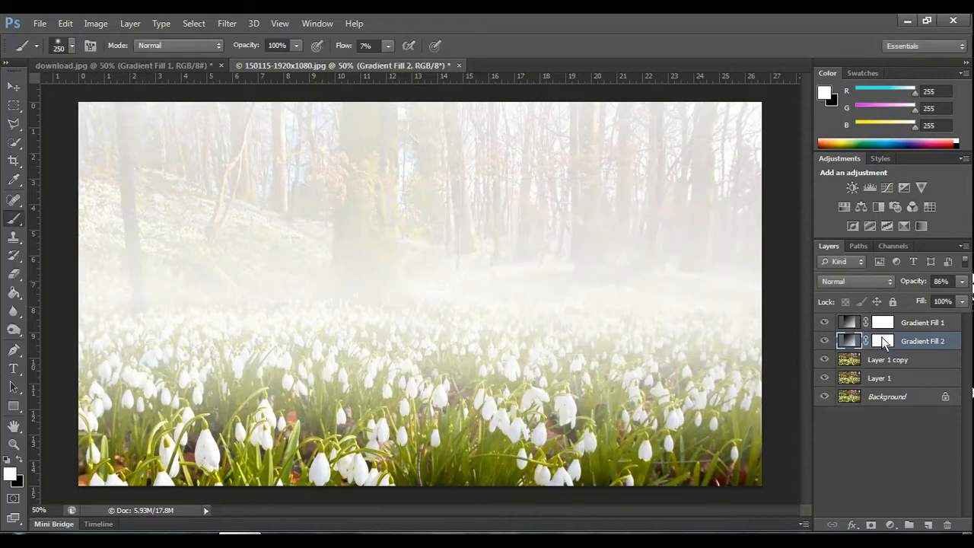
Select the Gradient Fill 2 layer mask and lower the layer's opacity to 45%.
click(882, 341)
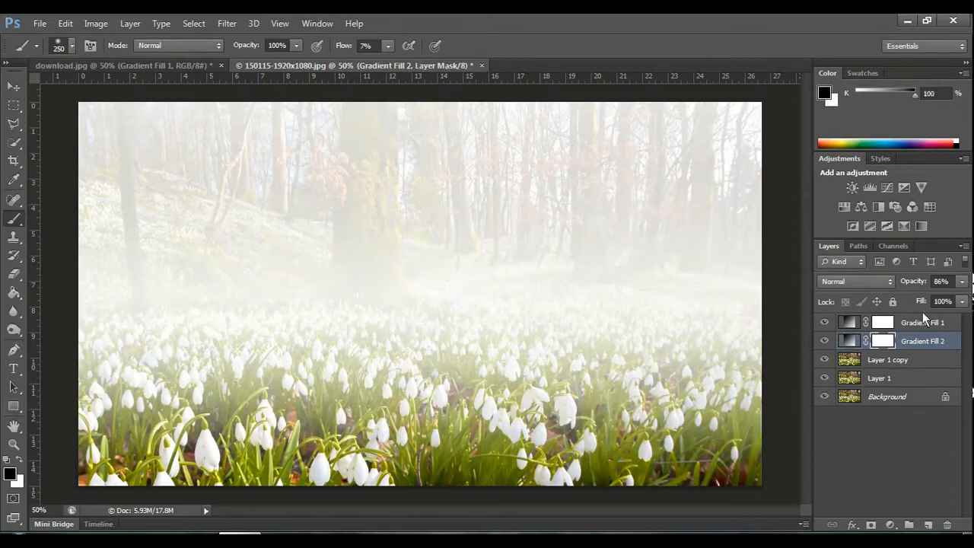
click(962, 302)
drag(958, 302, 924, 302)
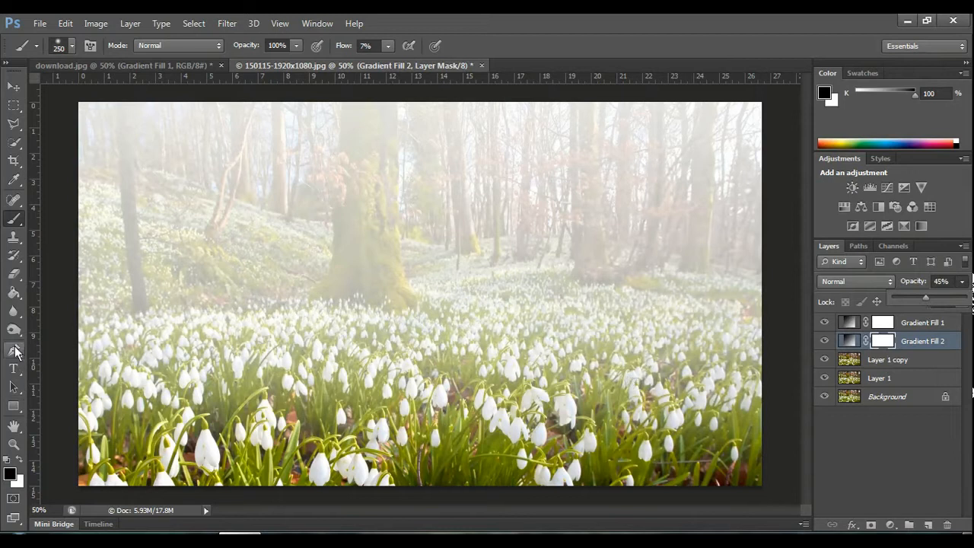
Brush black on the Gradient Fill 2 mask across the middle of the photo to thin the fog there.
click(15, 222)
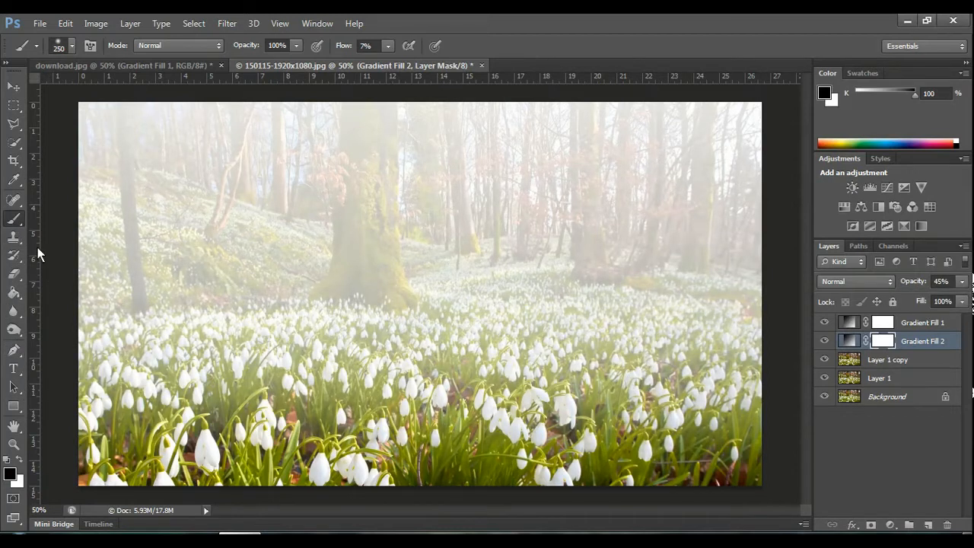
click(504, 296)
click(353, 276)
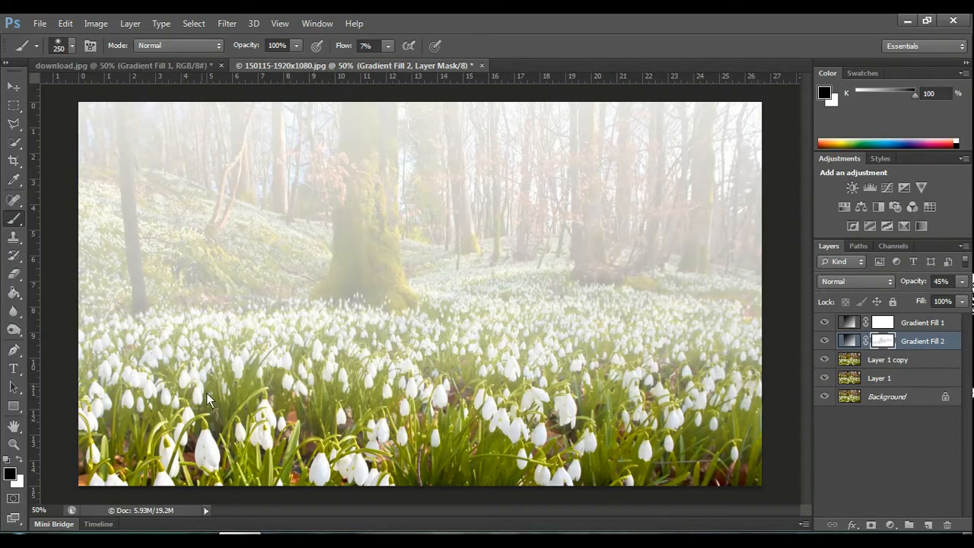
Brush black on the Gradient Fill 1 mask over the large mossy trunk, the right-hand trees and the left trunk.
click(888, 326)
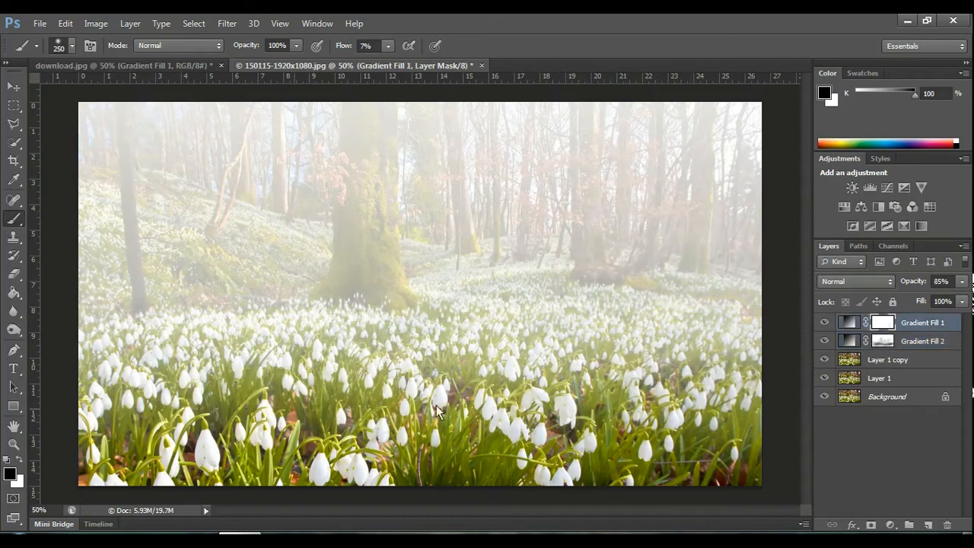
mouse_move(417, 256)
mouse_down()
mouse_move(381, 169)
mouse_move(387, 278)
mouse_up()
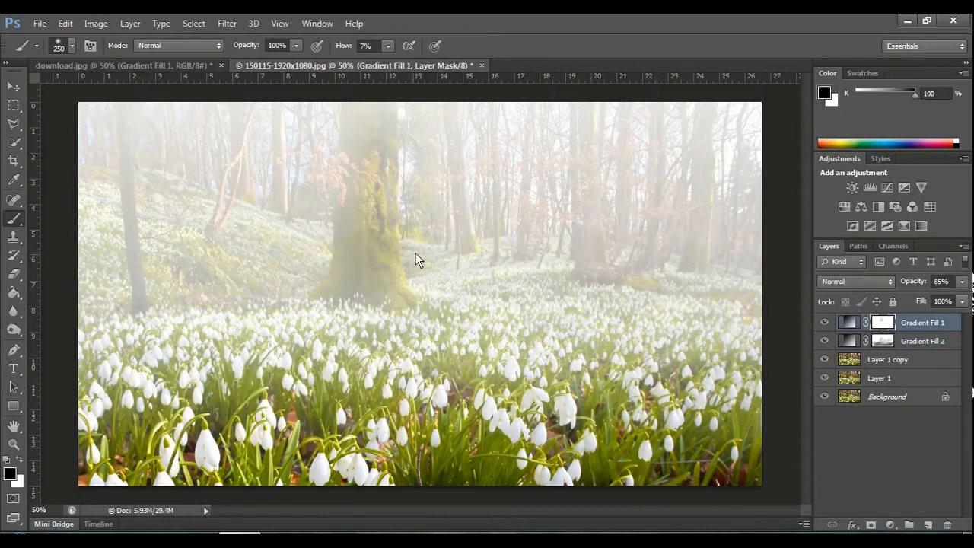
mouse_move(595, 277)
mouse_down()
mouse_move(674, 287)
mouse_move(729, 245)
mouse_up()
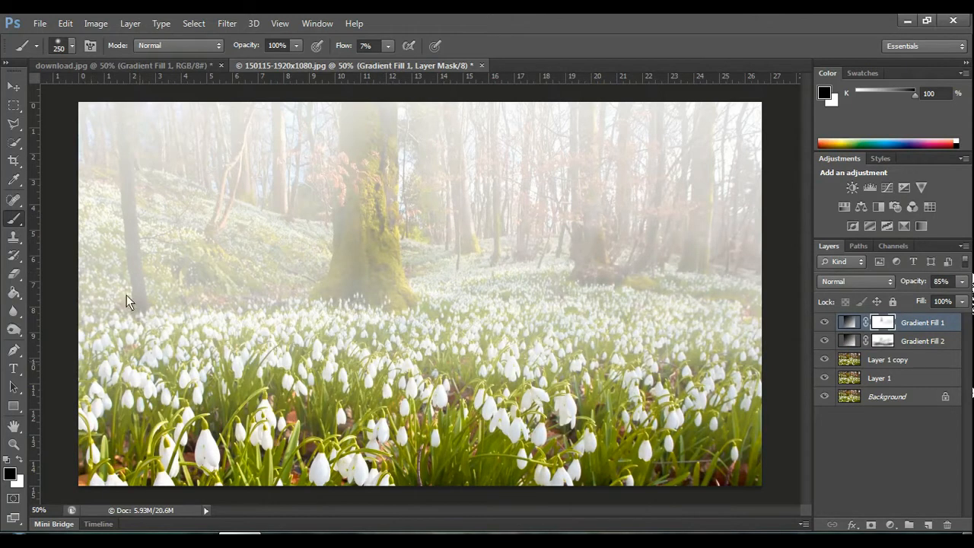
drag(126, 294, 135, 178)
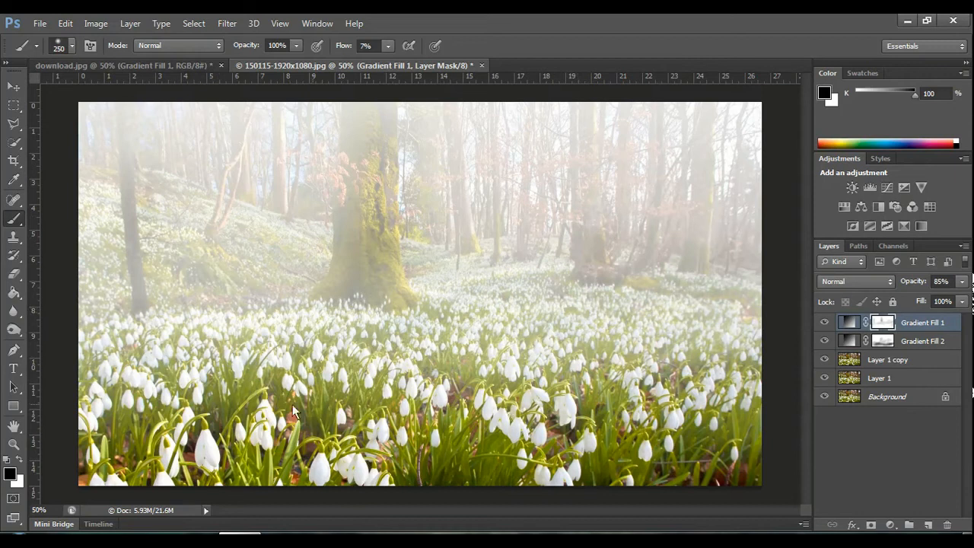
Lower the opacity of Gradient Fill 2 to 37%.
click(910, 340)
click(963, 281)
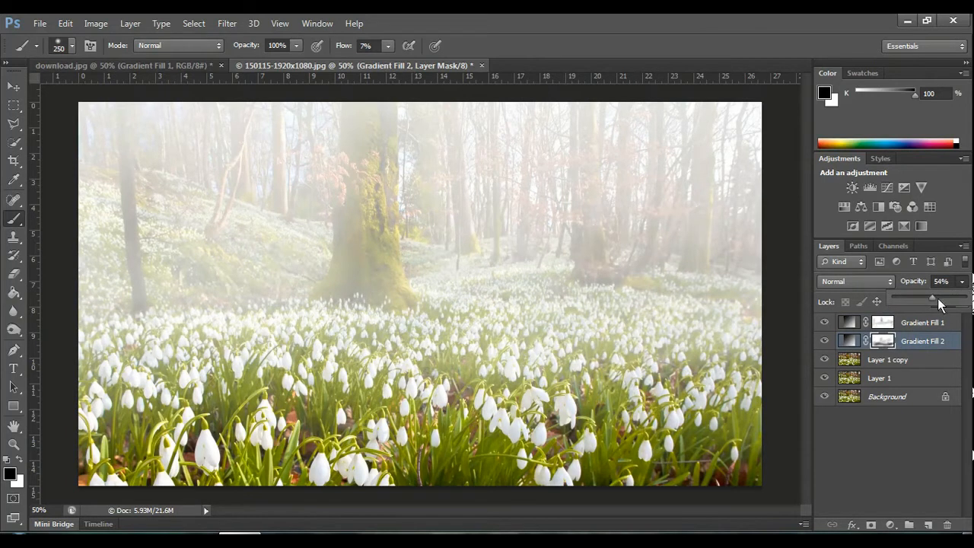
drag(925, 299, 920, 301)
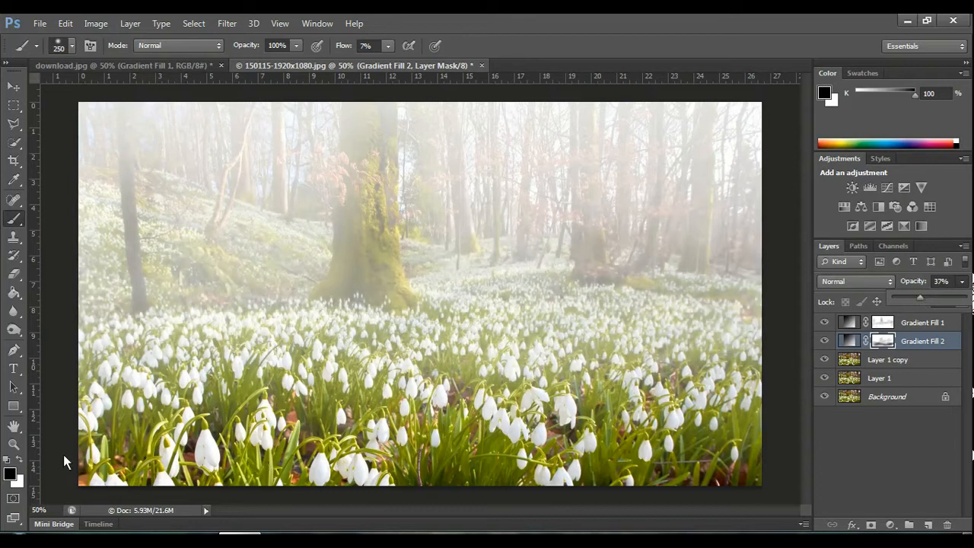
Duplicate Layer 1 and create a gradient fill layer with 85% opacity above the new copy.
click(885, 380)
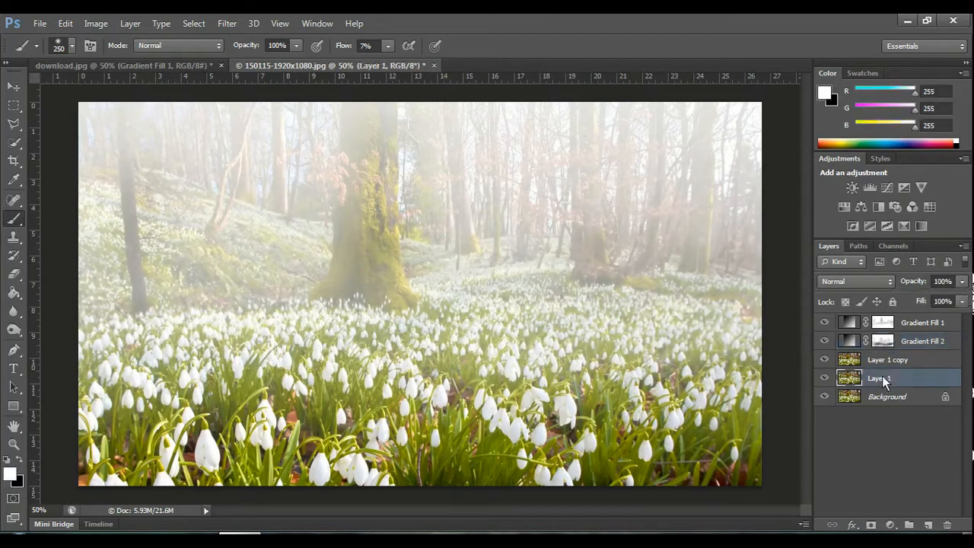
key(ctrl+j)
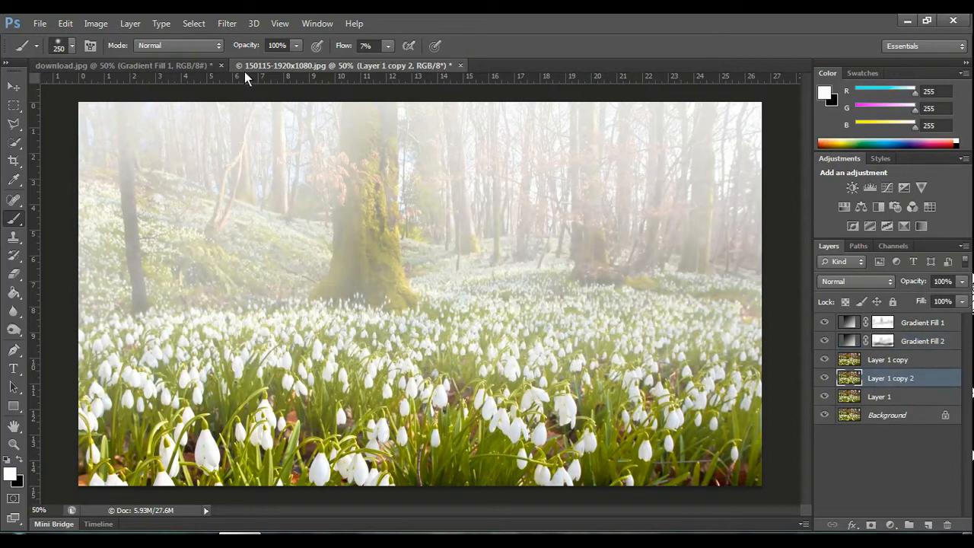
click(109, 22)
mouse_move(135, 26)
mouse_move(154, 135)
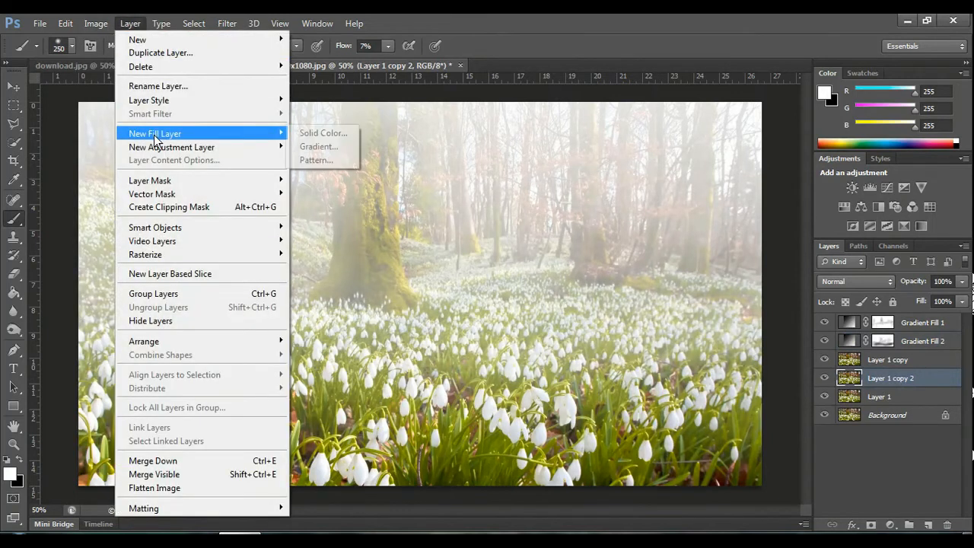
click(323, 147)
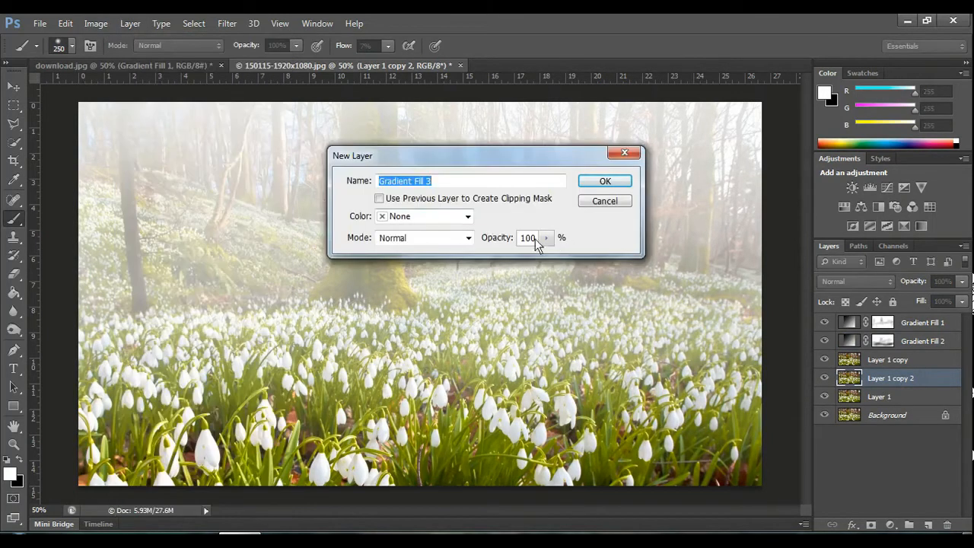
click(535, 237)
key(BackSpace)
key(BackSpace)
key(BackSpace)
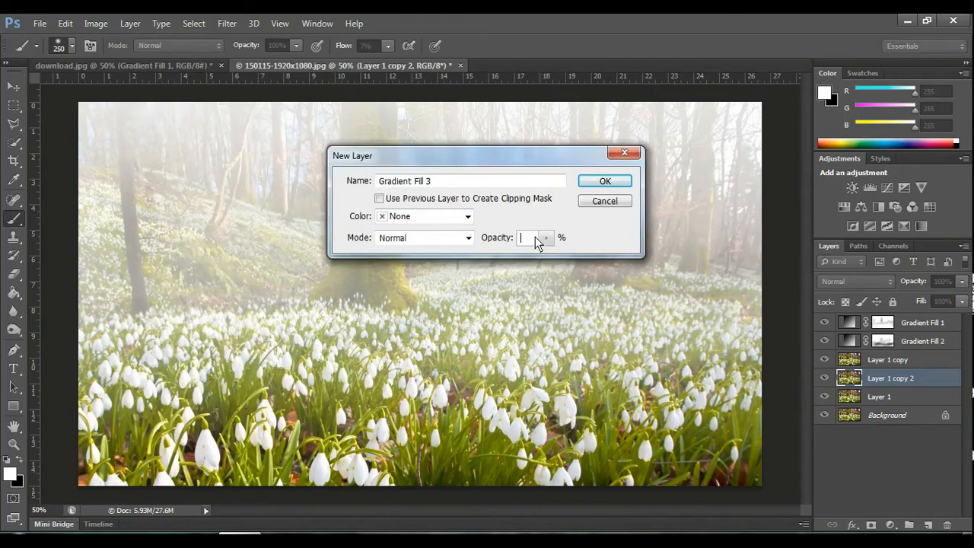
text(85)
key(Return)
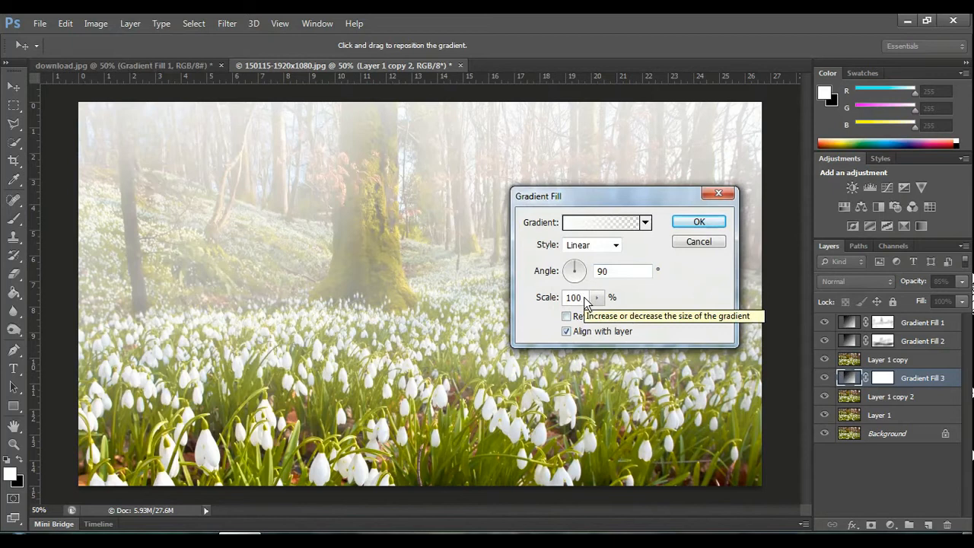
Adjust the scale and angle of the Gradient Fill 3 gradient.
key(BackSpace)
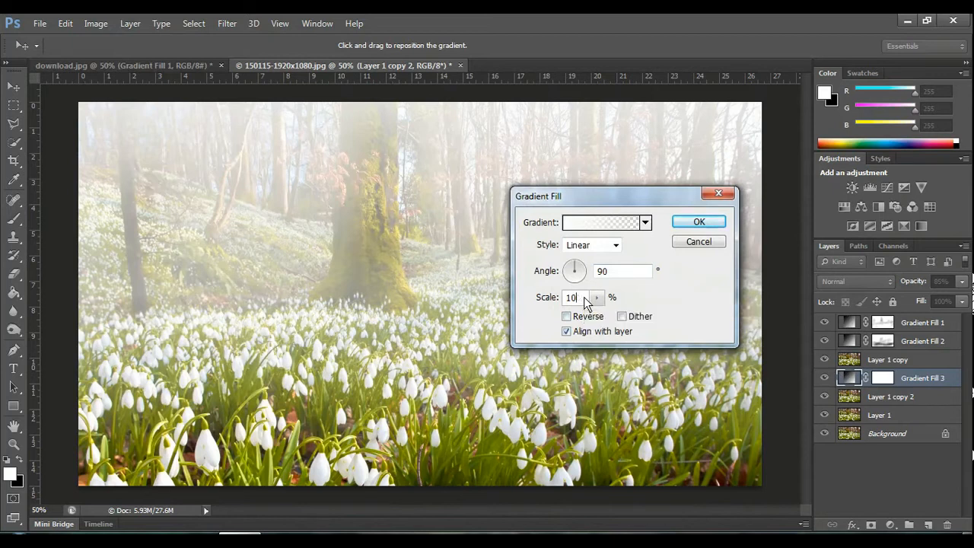
click(605, 270)
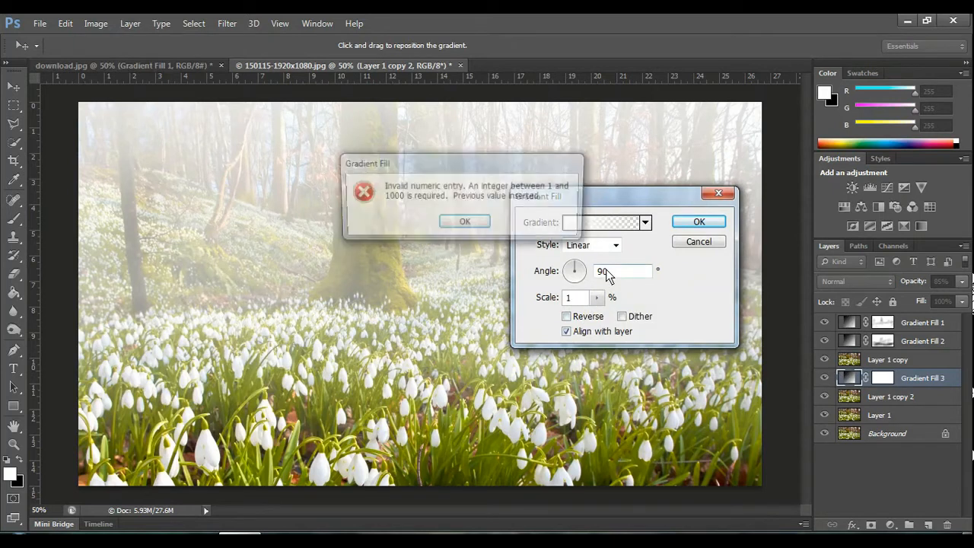
click(466, 223)
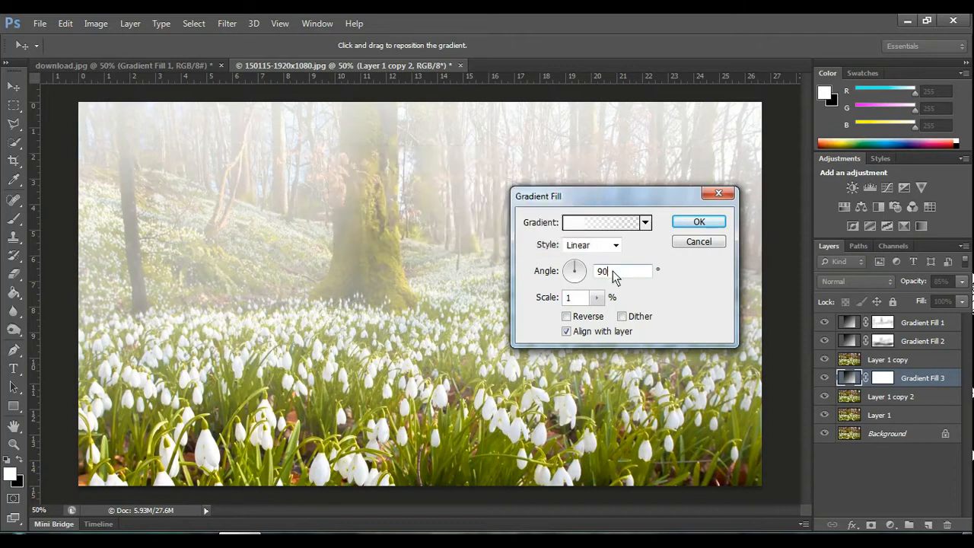
key(BackSpace)
text(4)
click(573, 297)
text(15)
Choose the yellow-to-transparent gradient preset and the Reflected style for Gradient Fill 3.
click(645, 222)
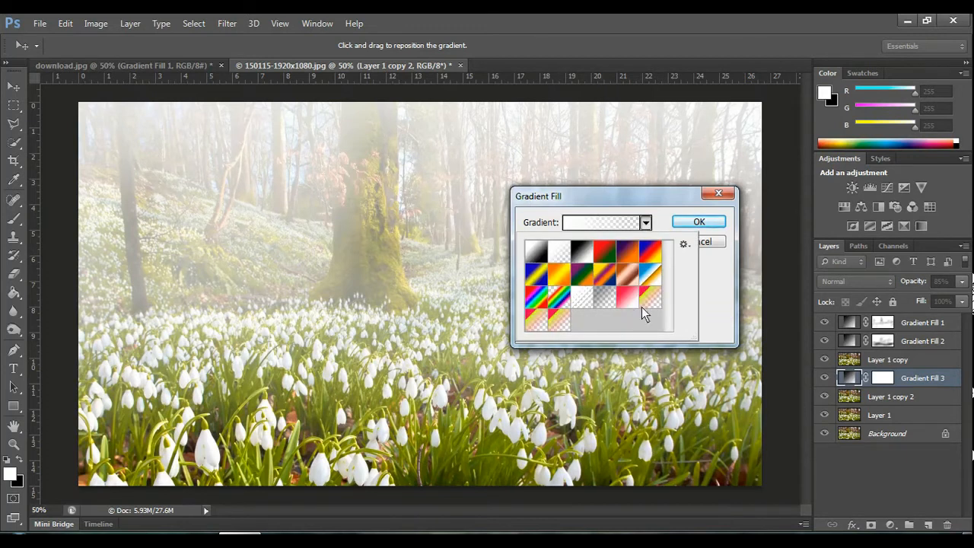
click(641, 306)
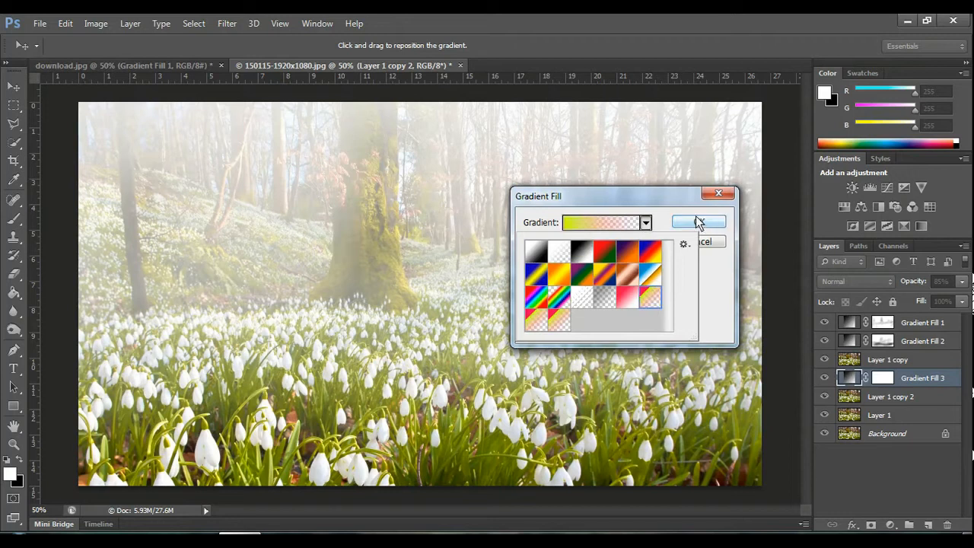
click(560, 320)
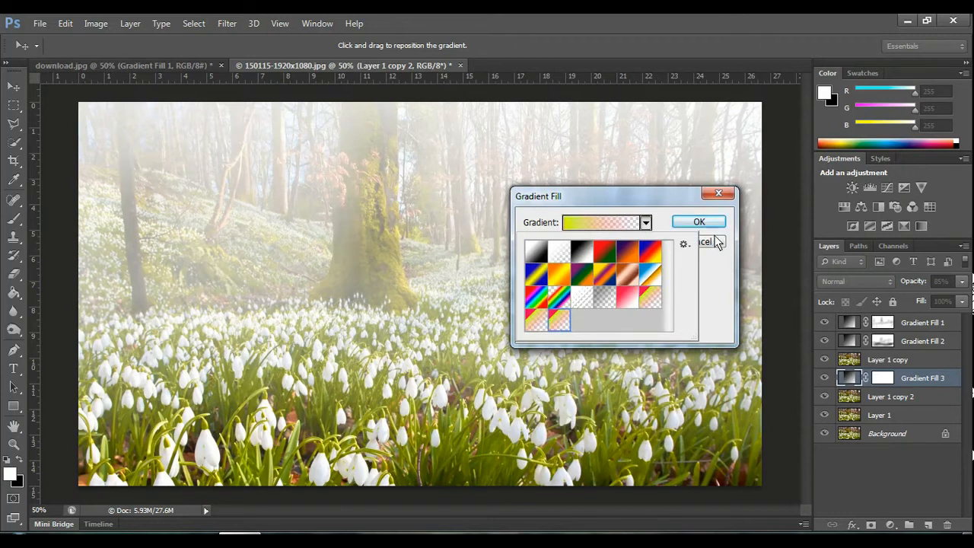
click(710, 292)
click(615, 244)
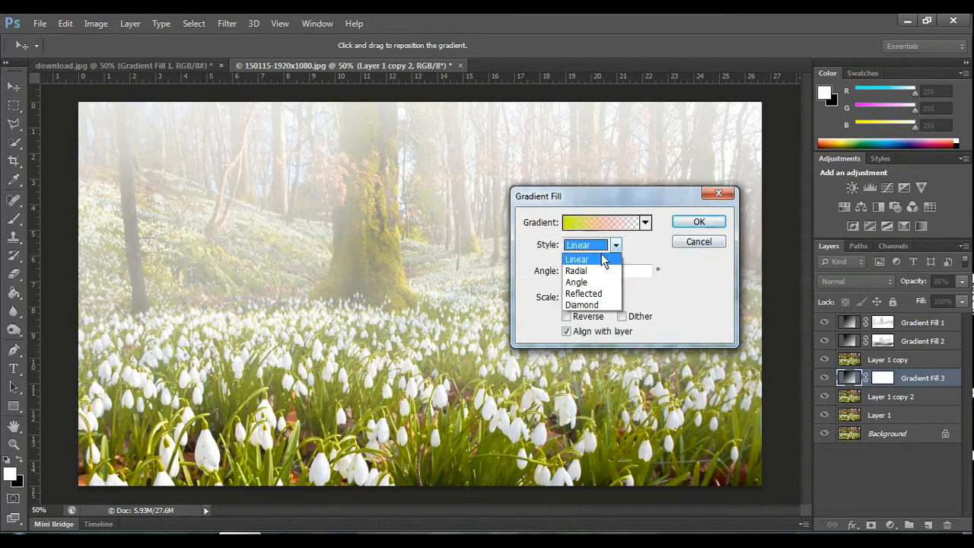
click(582, 294)
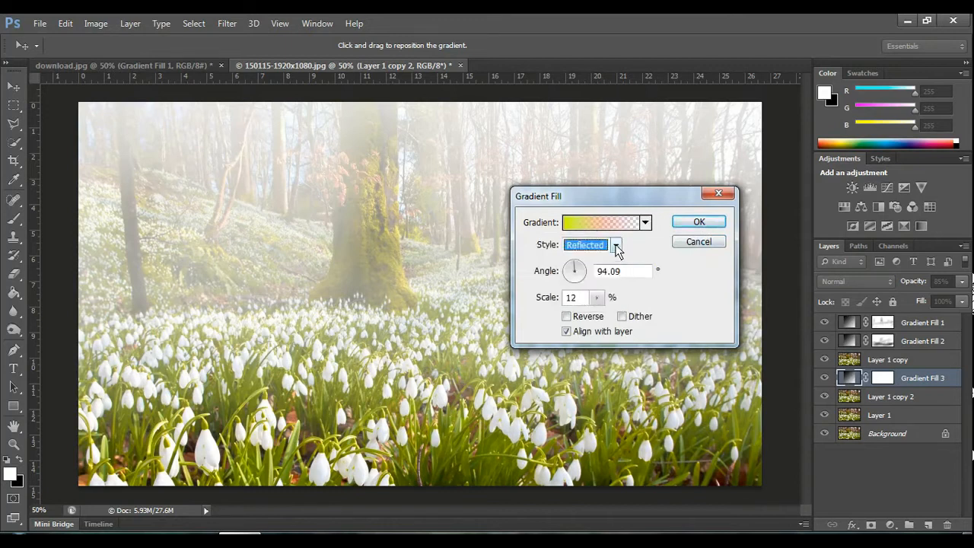
click(567, 316)
click(567, 318)
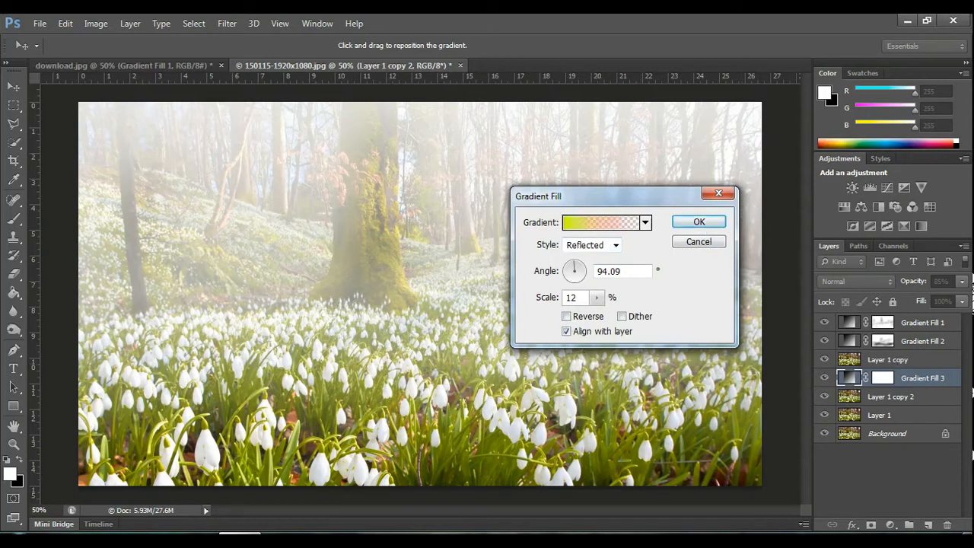
click(832, 540)
click(852, 540)
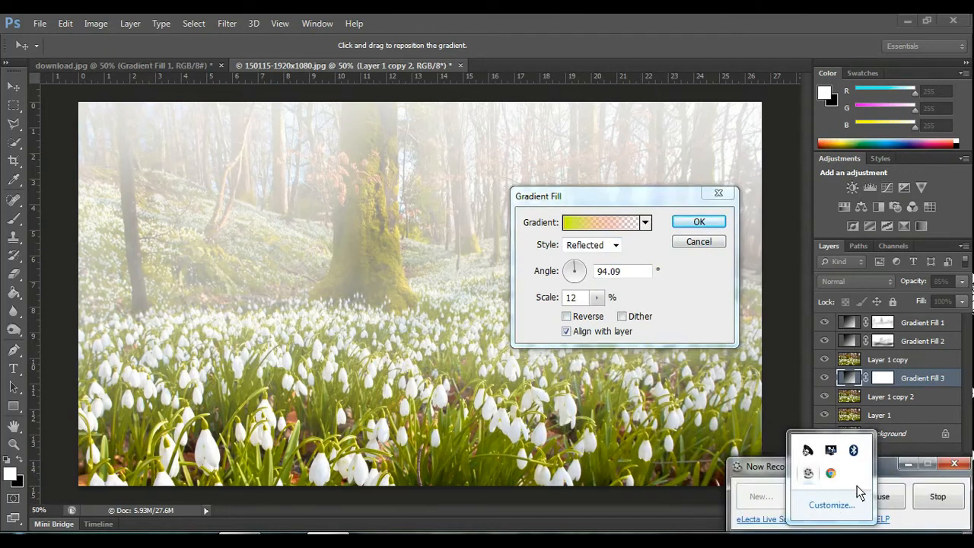
click(892, 496)
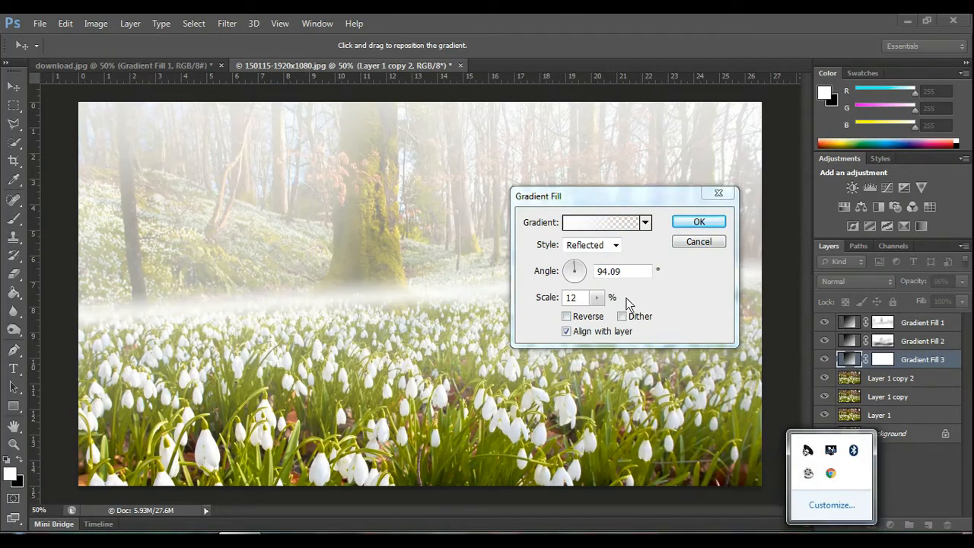
Apply the yellow-to-transparent gradient preset to the white Gradient Fill 3 with the Reflected style and confirm the fill settings.
click(601, 282)
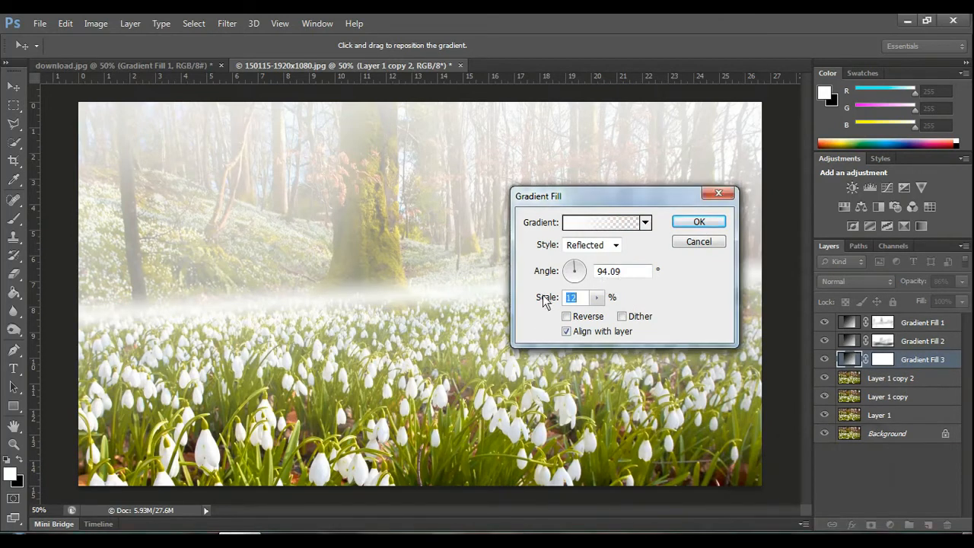
click(576, 297)
click(644, 223)
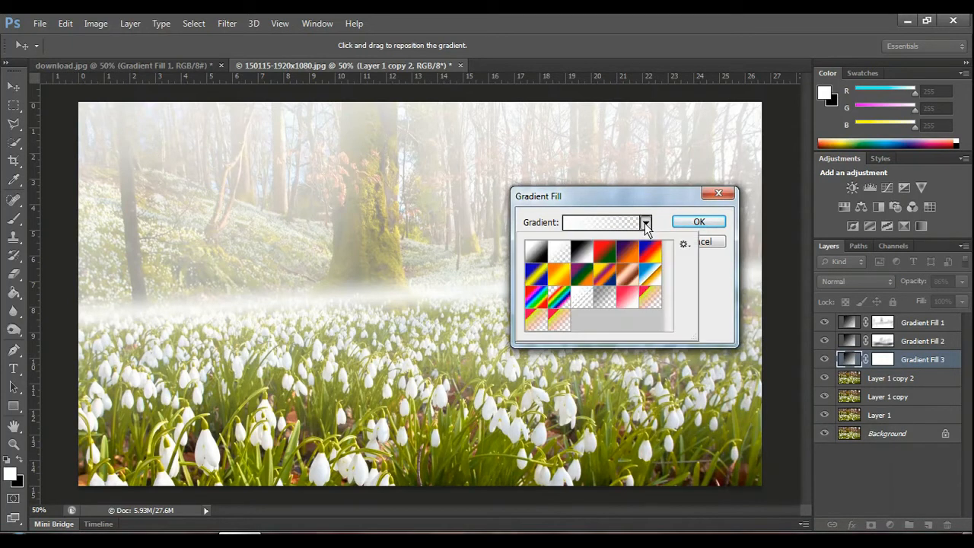
click(559, 324)
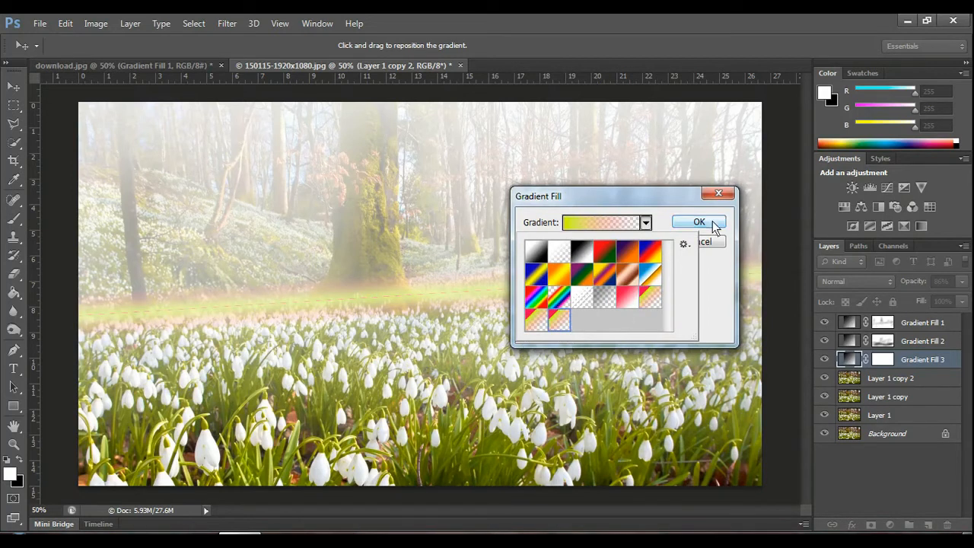
click(716, 288)
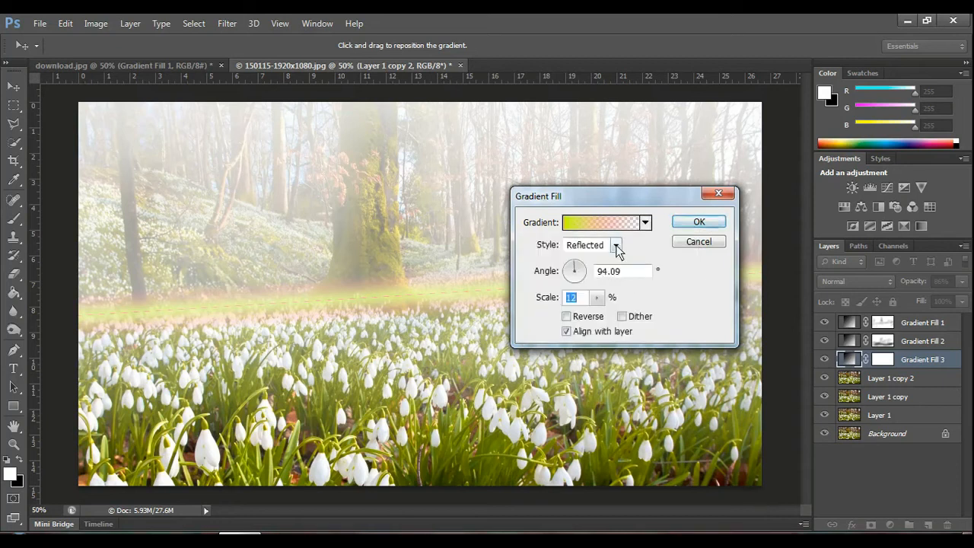
click(616, 247)
click(596, 293)
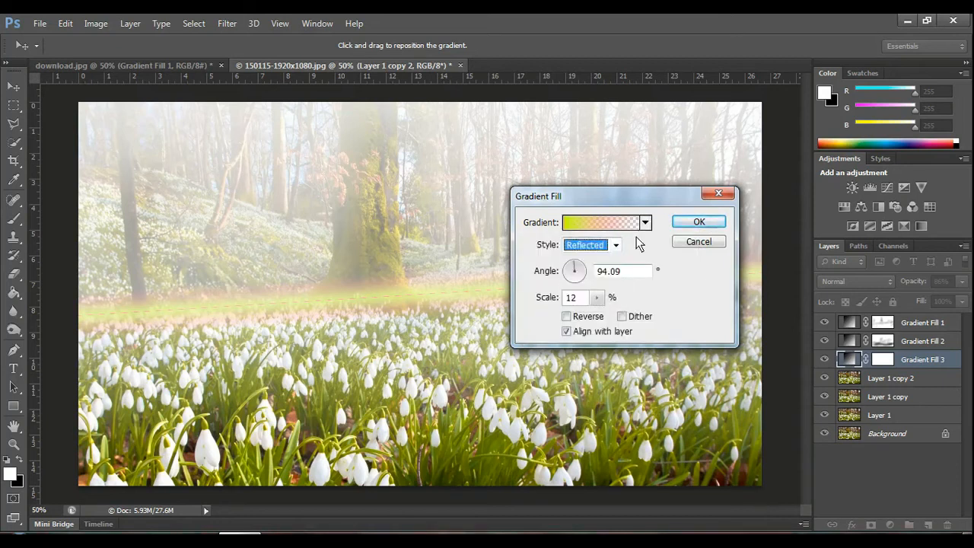
click(700, 223)
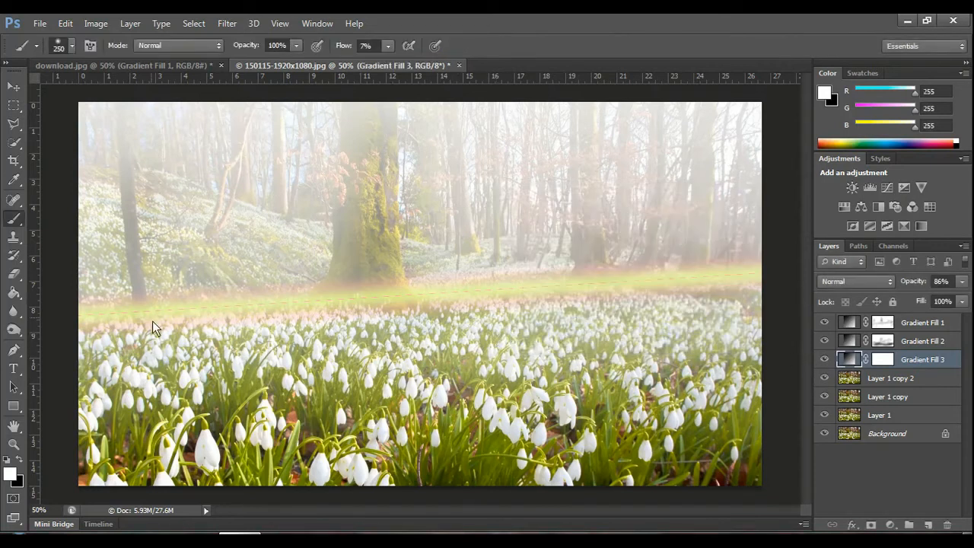
Lower Gradient Fill 3 to 70% opacity and brush black on its mask over the coloured band beside the large mossy trunk.
click(961, 282)
mouse_move(957, 299)
mouse_down()
mouse_move(915, 296)
mouse_move(944, 298)
mouse_up()
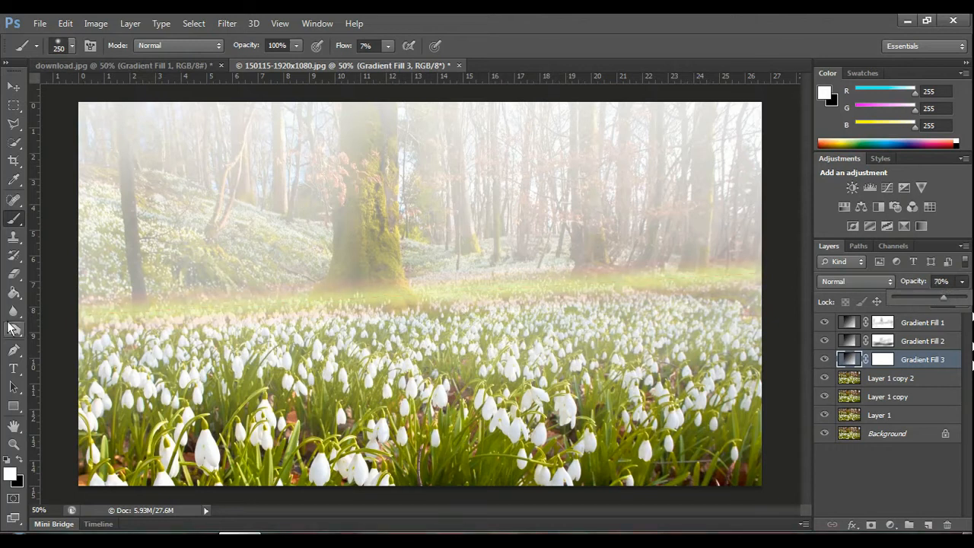
click(885, 360)
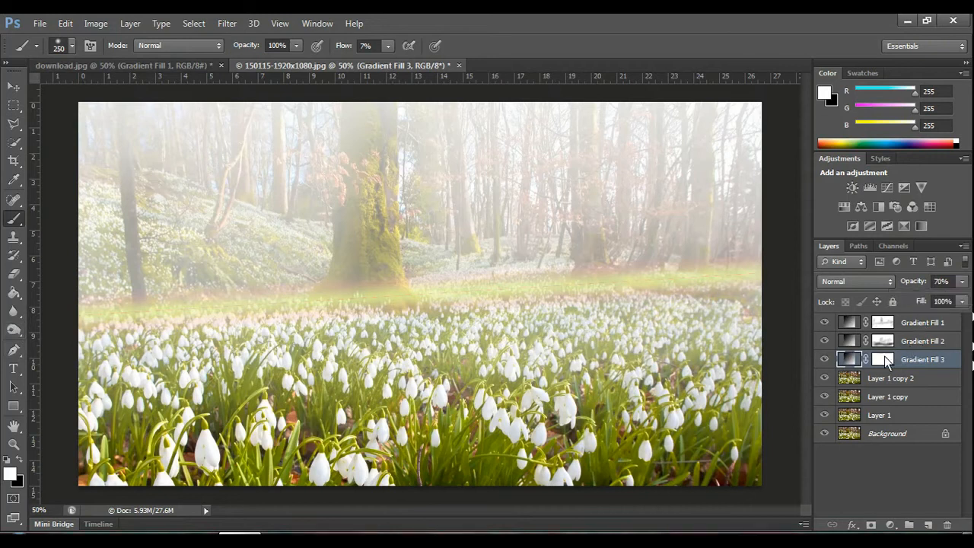
click(883, 360)
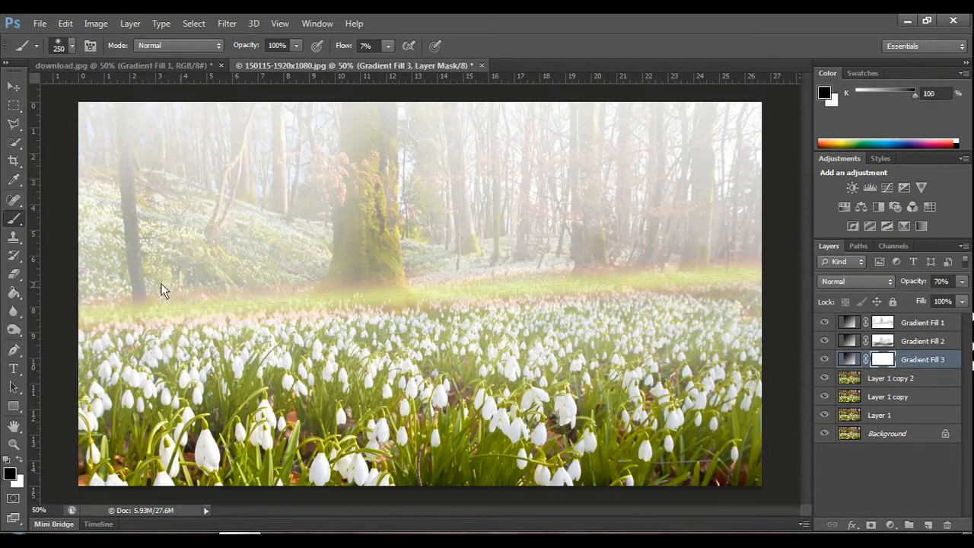
mouse_move(547, 265)
mouse_down()
mouse_move(434, 269)
mouse_move(734, 281)
mouse_move(720, 292)
mouse_move(535, 298)
mouse_move(637, 275)
mouse_move(481, 280)
mouse_up()
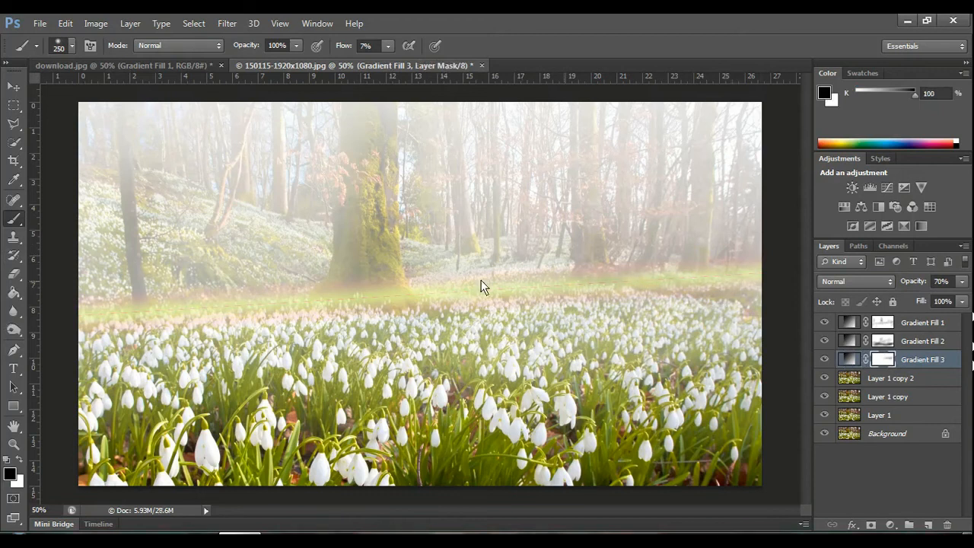
Lower the opacity of Gradient Fill 2 to 8% and set the opacity of Gradient Fill 1 to 86%.
click(890, 339)
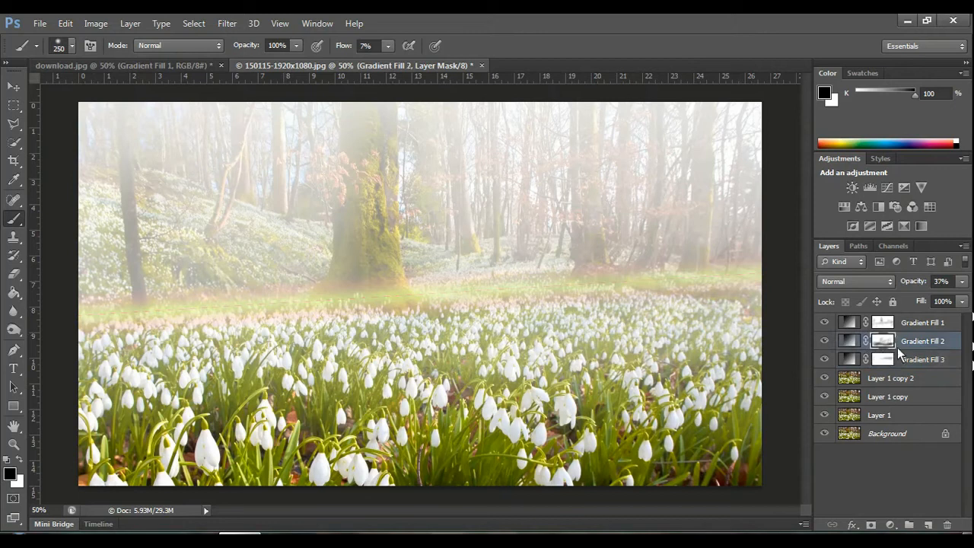
click(961, 281)
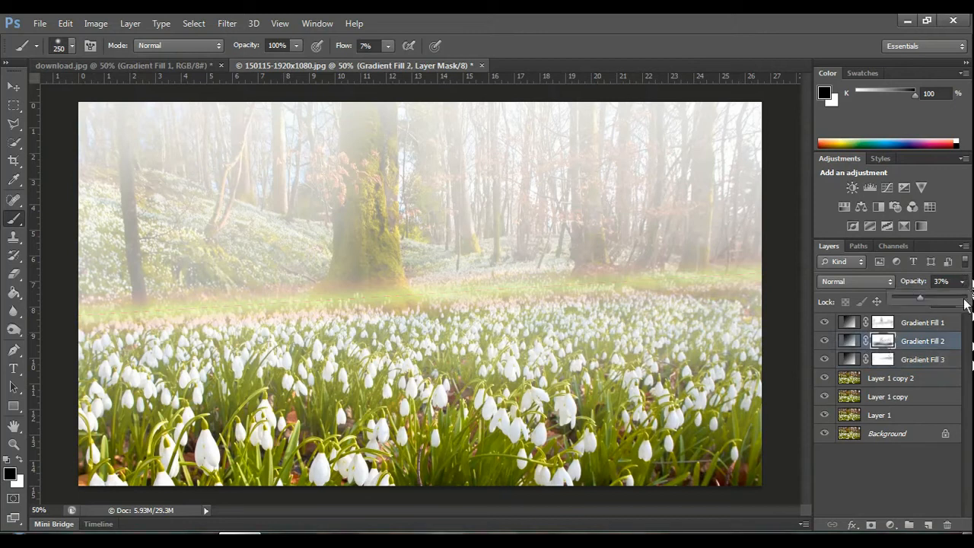
drag(904, 297, 899, 301)
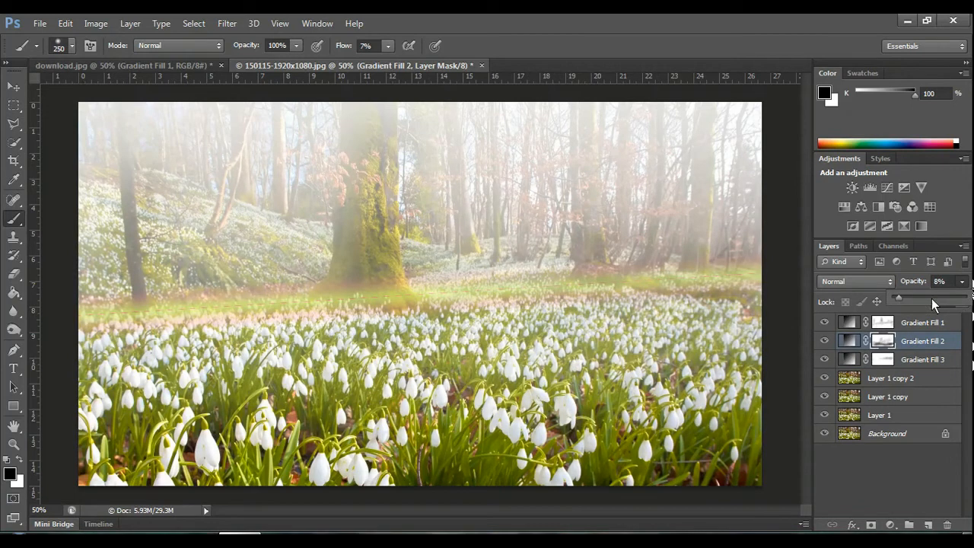
click(914, 321)
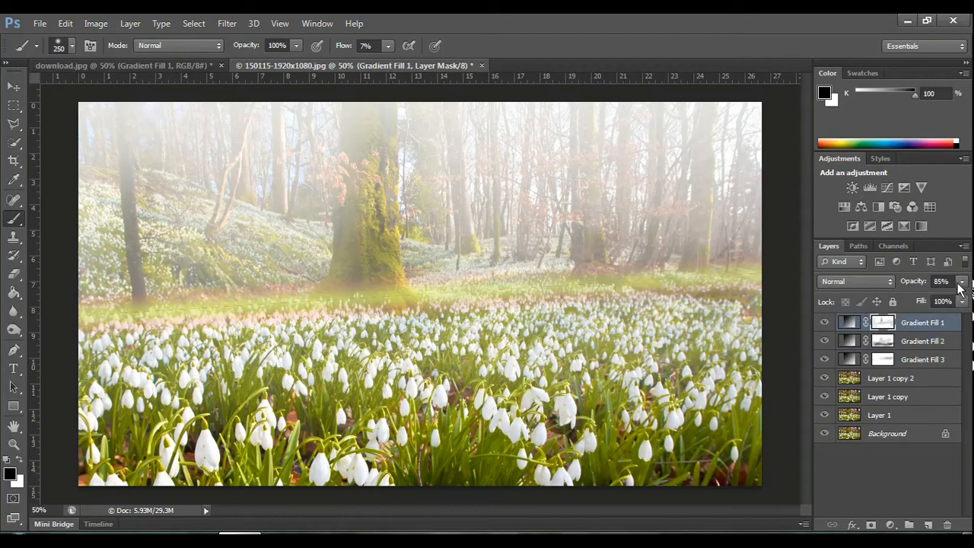
drag(949, 306, 957, 302)
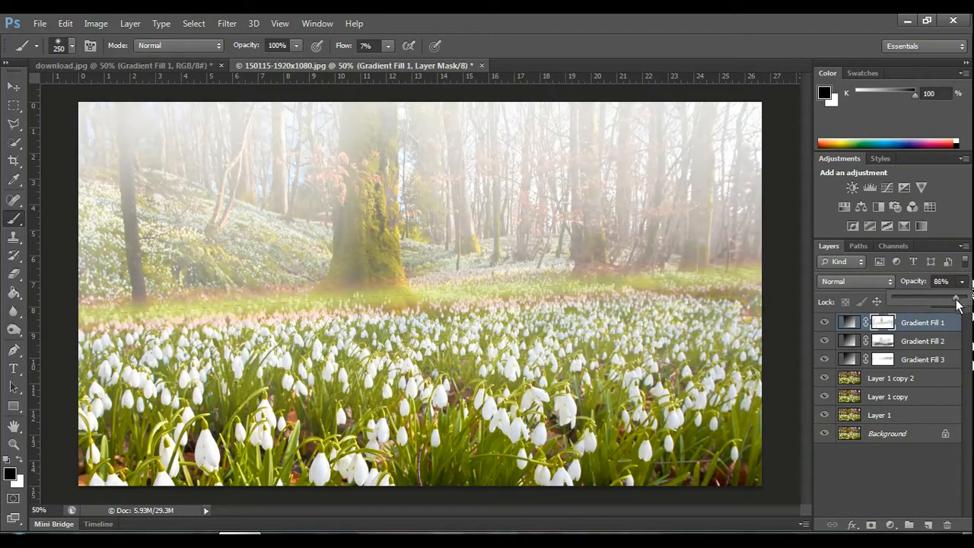
Raise the opacity of Gradient Fill 2 to 14%.
click(910, 340)
click(910, 340)
click(961, 281)
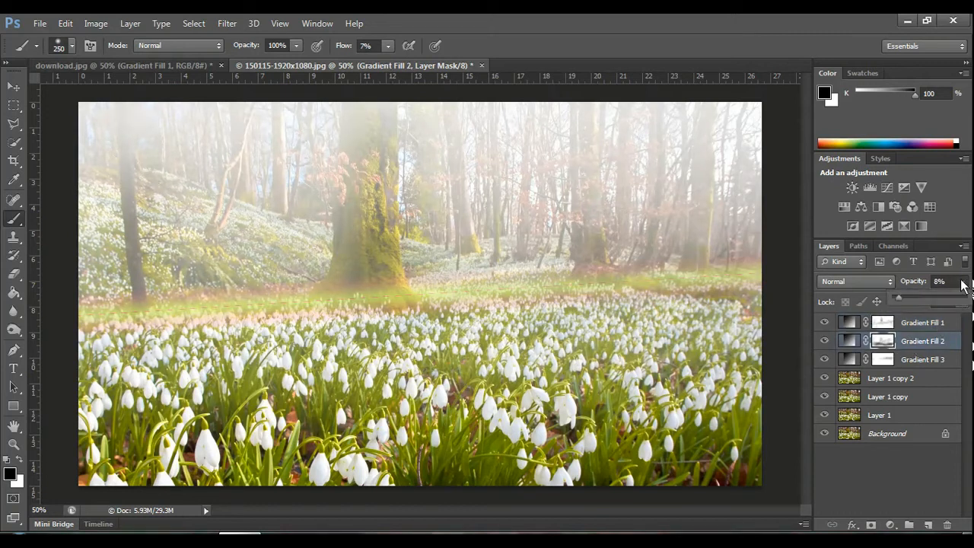
drag(901, 299, 907, 301)
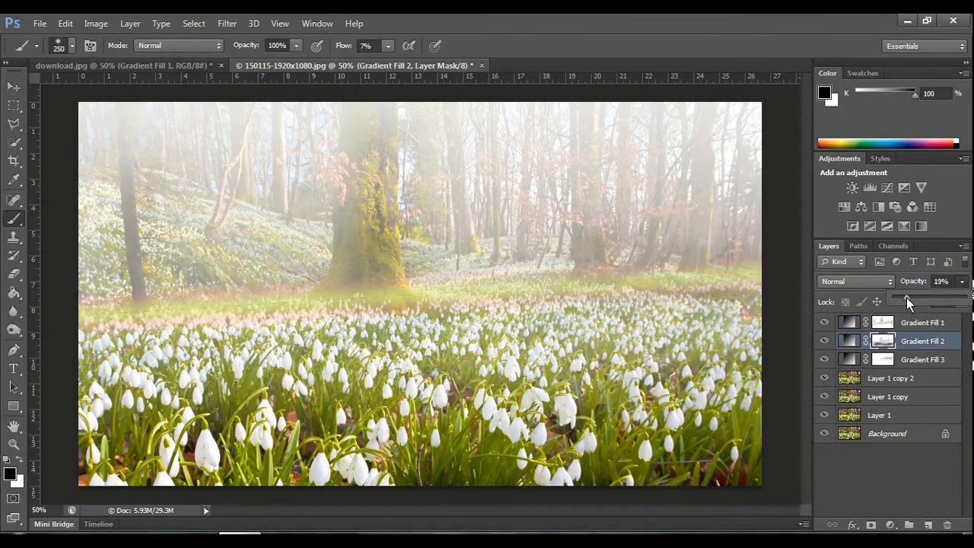
mouse_move(904, 299)
mouse_down()
mouse_move(890, 306)
mouse_move(892, 295)
mouse_move(904, 301)
mouse_up()
click(948, 261)
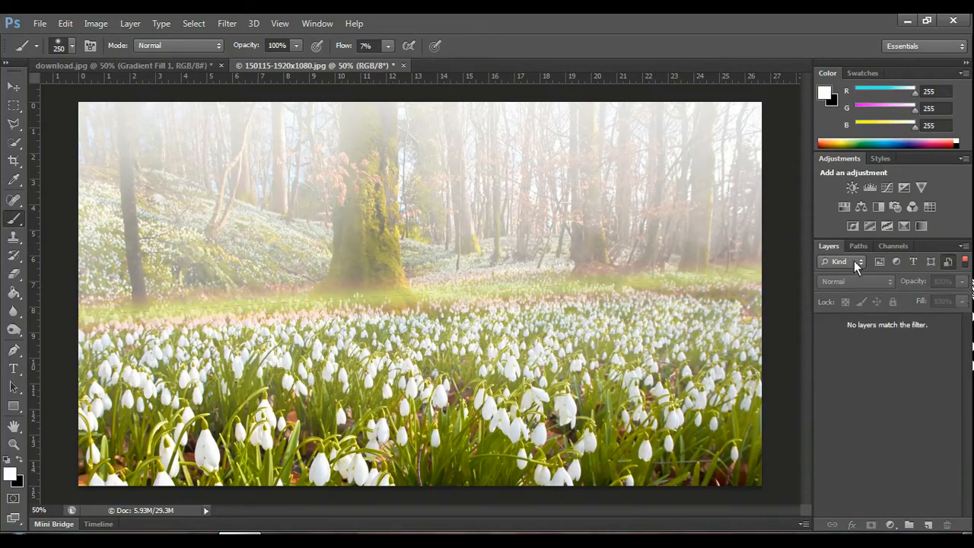
click(965, 261)
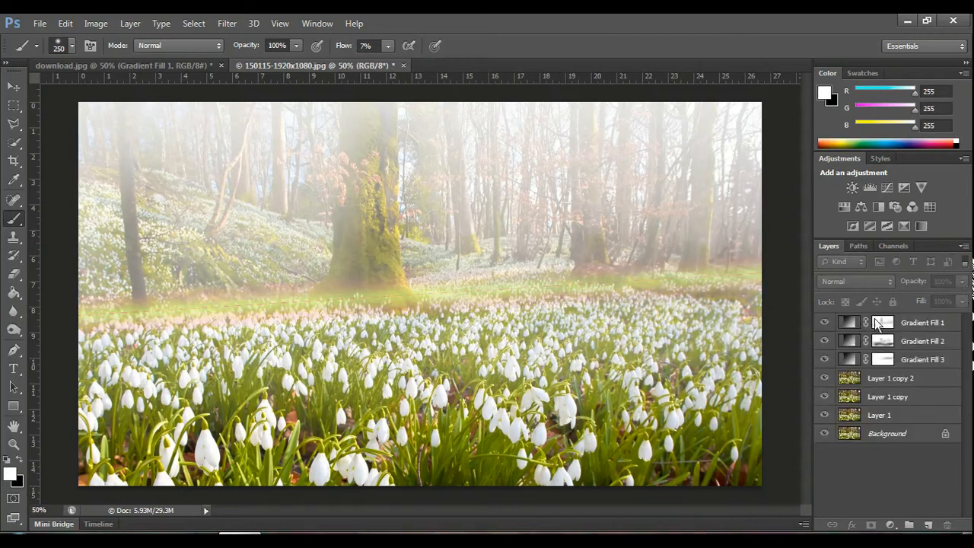
Lower the opacity of Gradient Fill 1 to 74%.
click(881, 323)
click(962, 282)
mouse_move(957, 302)
mouse_down()
mouse_move(936, 302)
mouse_move(945, 301)
mouse_up()
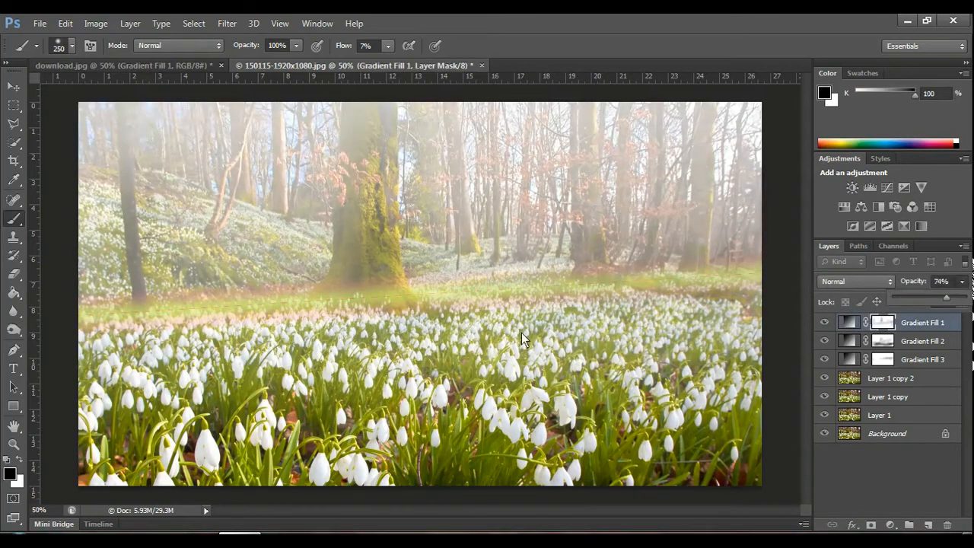
Raise the opacity of Gradient Fill 2 to 21%.
click(881, 345)
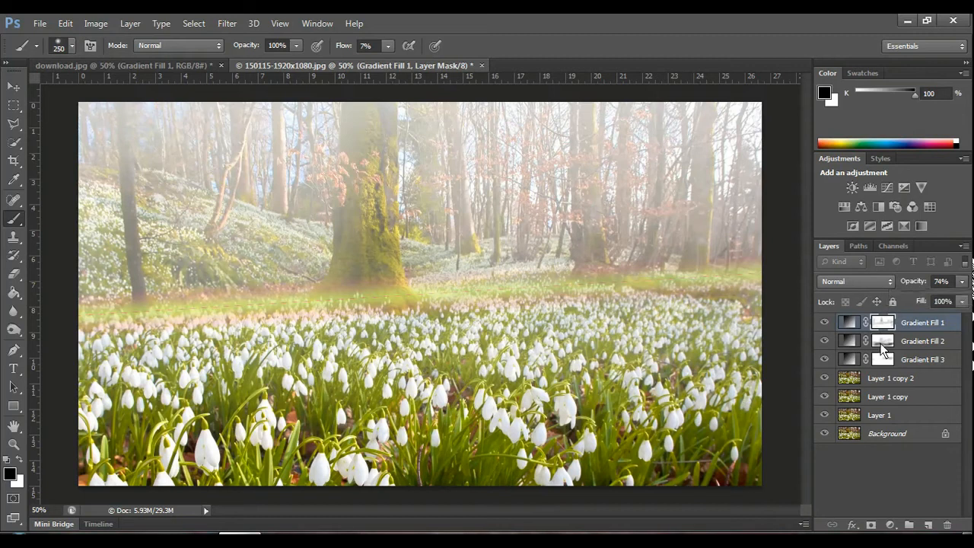
click(882, 349)
click(961, 281)
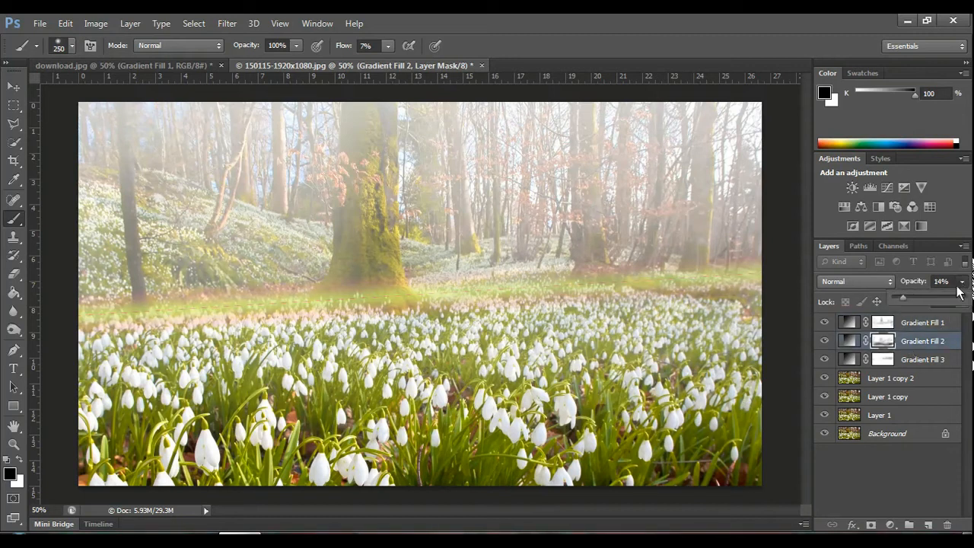
drag(900, 301, 918, 302)
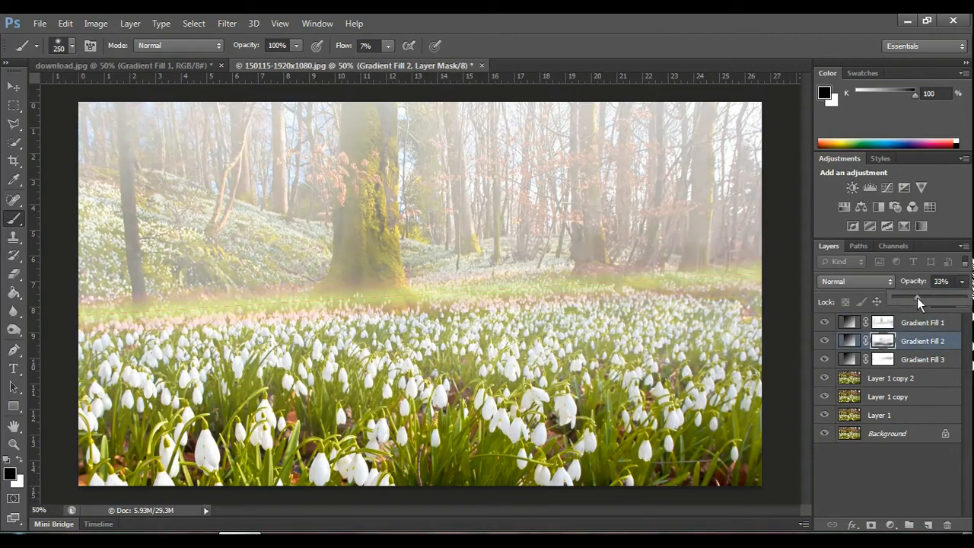
Compare the photo with and without fog by hiding and showing the three gradient fill layers.
click(822, 355)
click(823, 341)
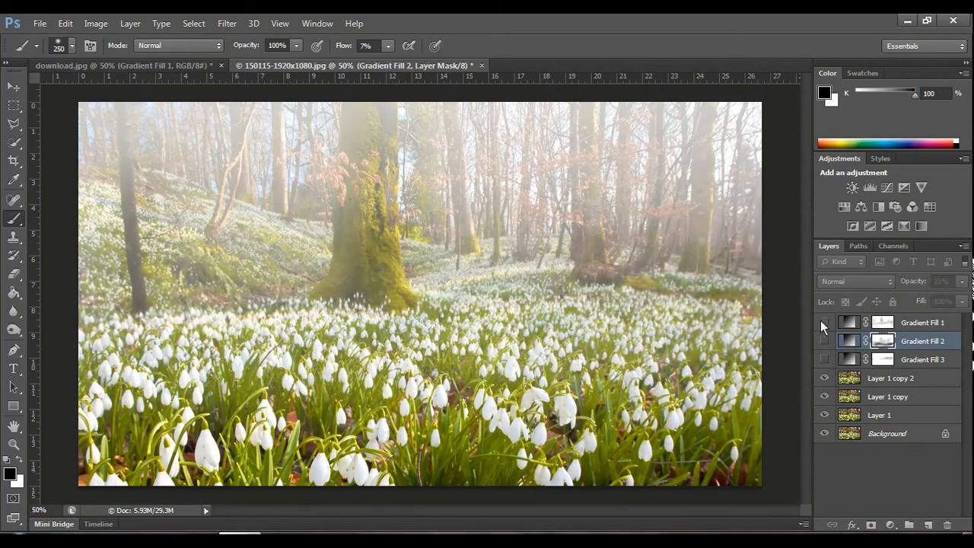
click(820, 322)
click(820, 322)
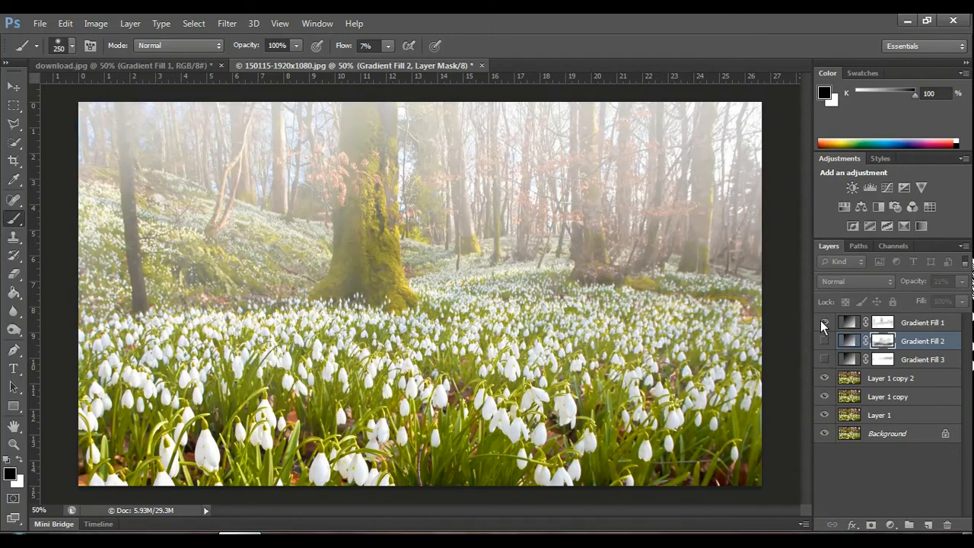
click(821, 321)
click(820, 322)
click(824, 341)
click(824, 360)
click(825, 322)
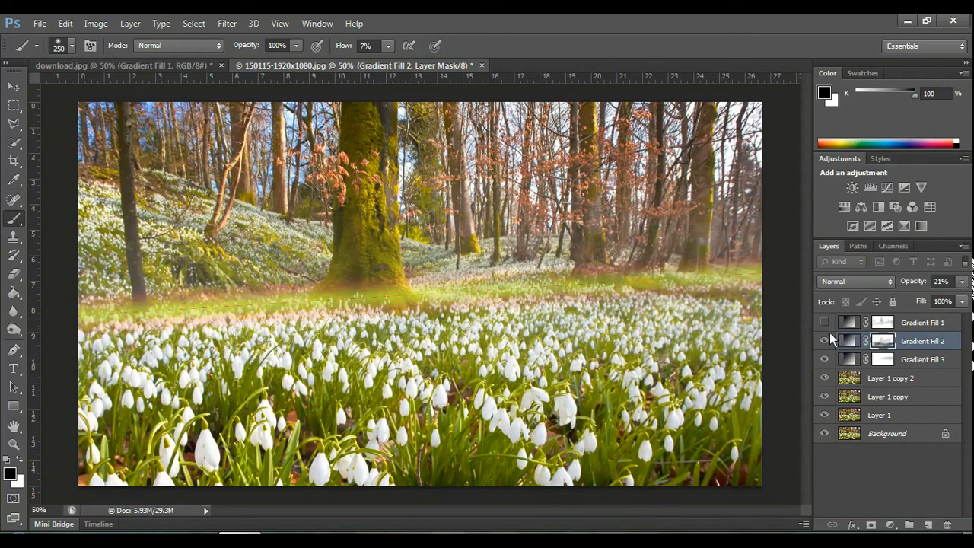
click(825, 322)
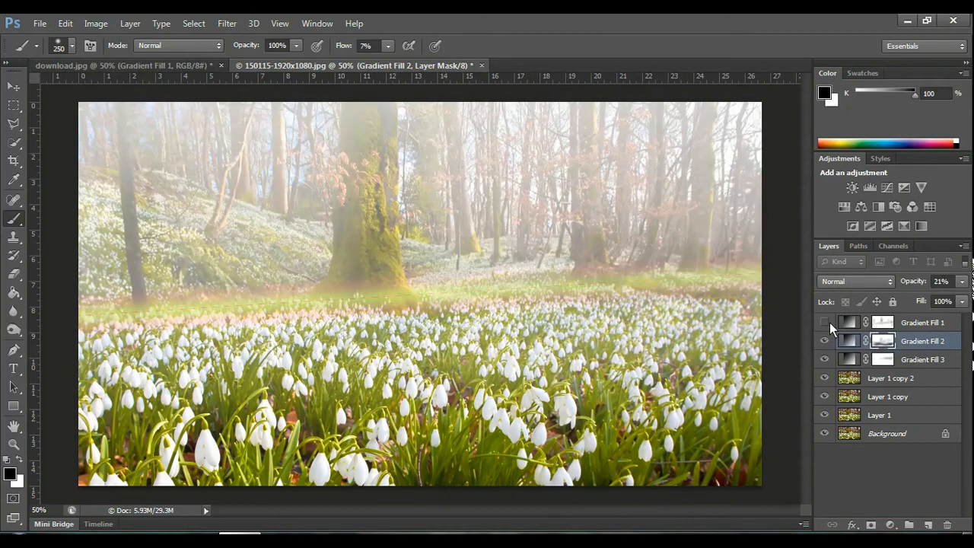
Check what each of the three gradient fill layers adds to the fog by hiding and showing them one at a time.
click(824, 322)
click(826, 323)
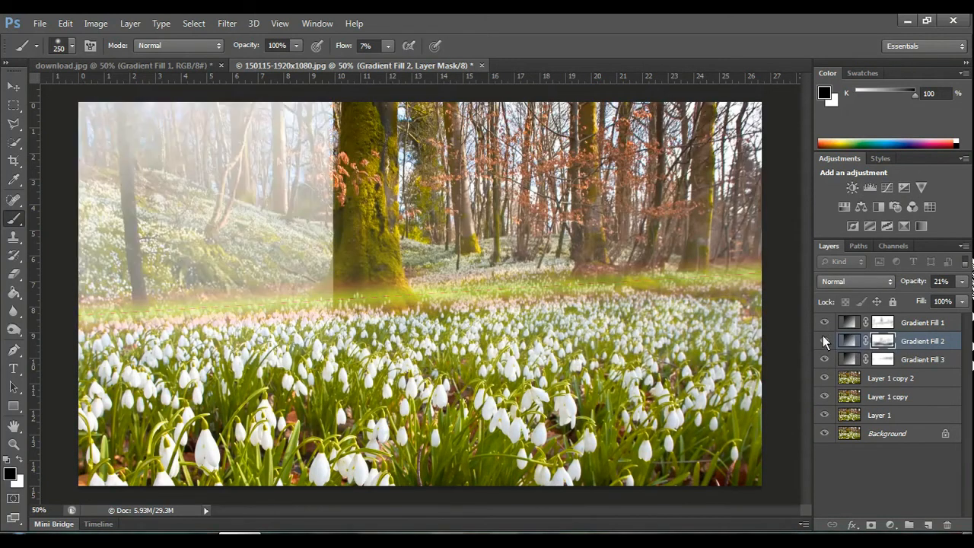
click(824, 341)
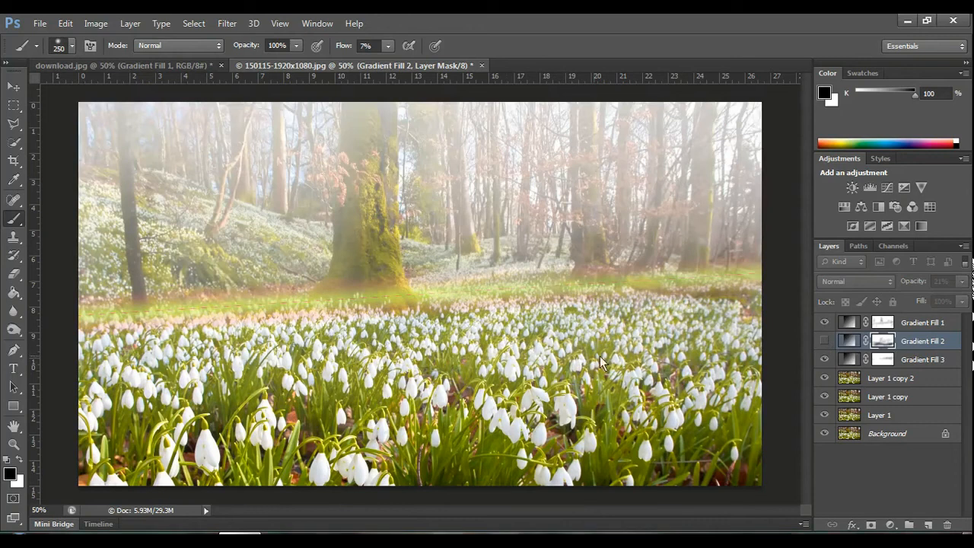
click(824, 341)
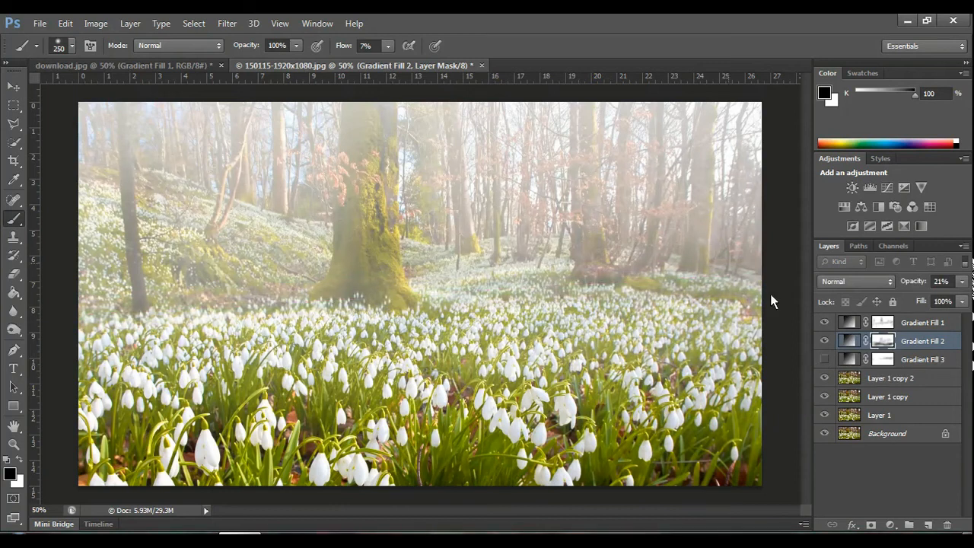
click(822, 355)
Hide the Gradient Fill 2 layer and compare the fog with Gradient Fill 1 hidden and shown.
click(823, 340)
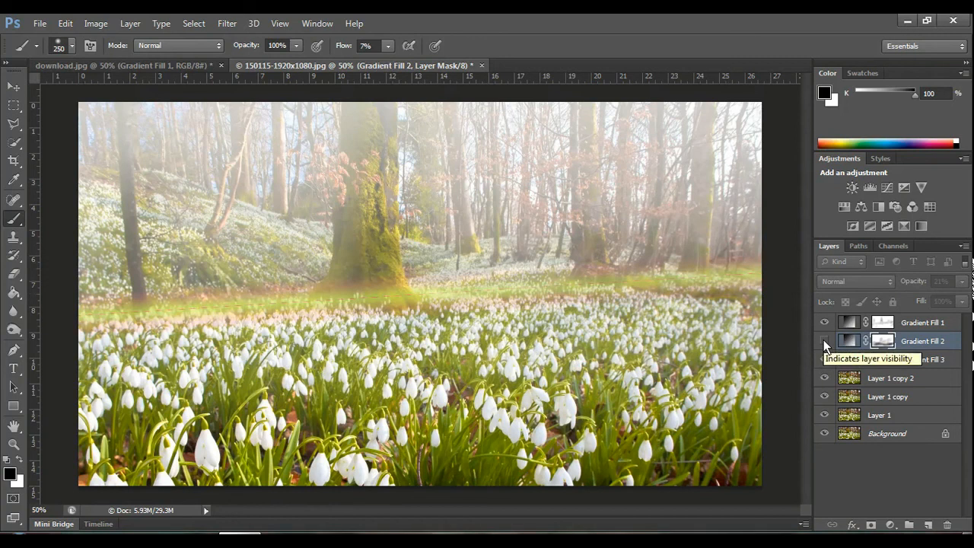
click(824, 321)
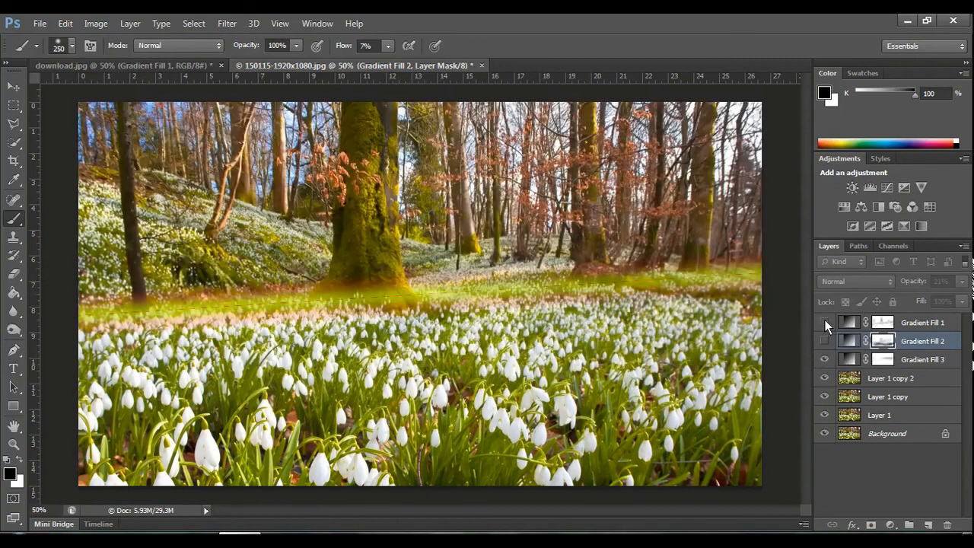
click(825, 321)
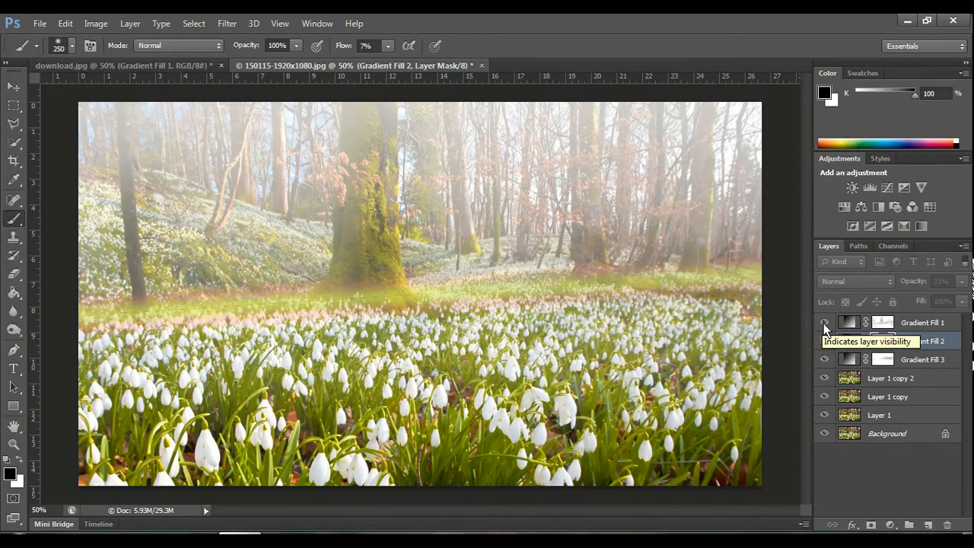
click(823, 341)
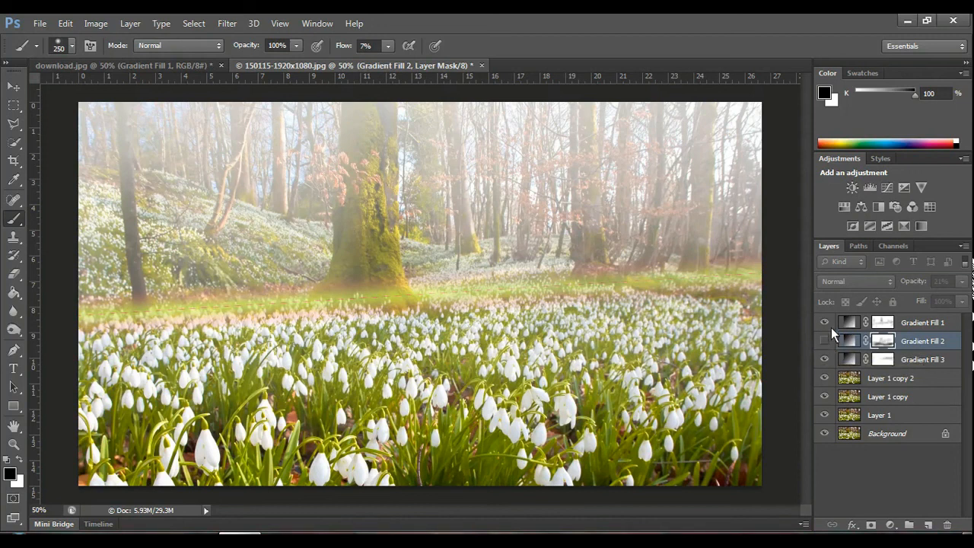
Switch to the download.jpg document to view its finished fog effect.
click(163, 66)
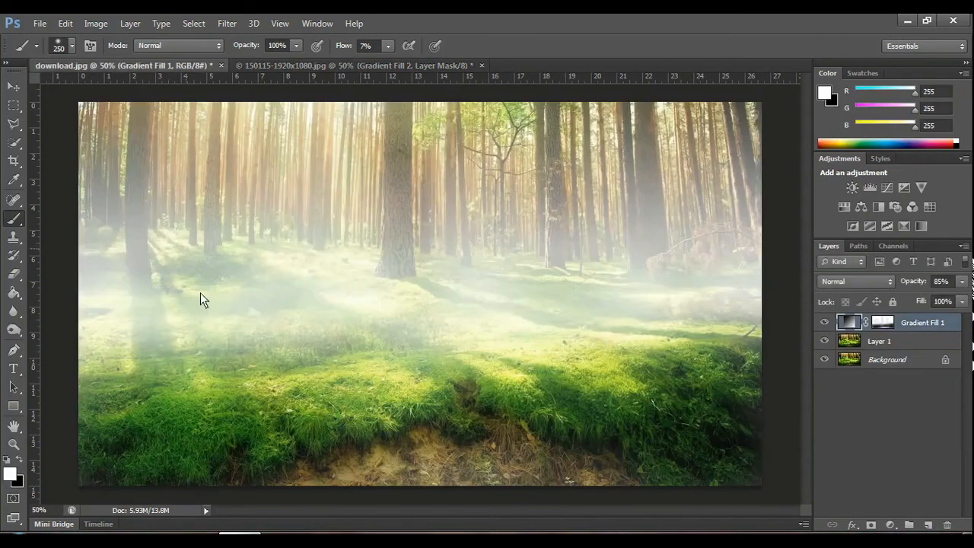